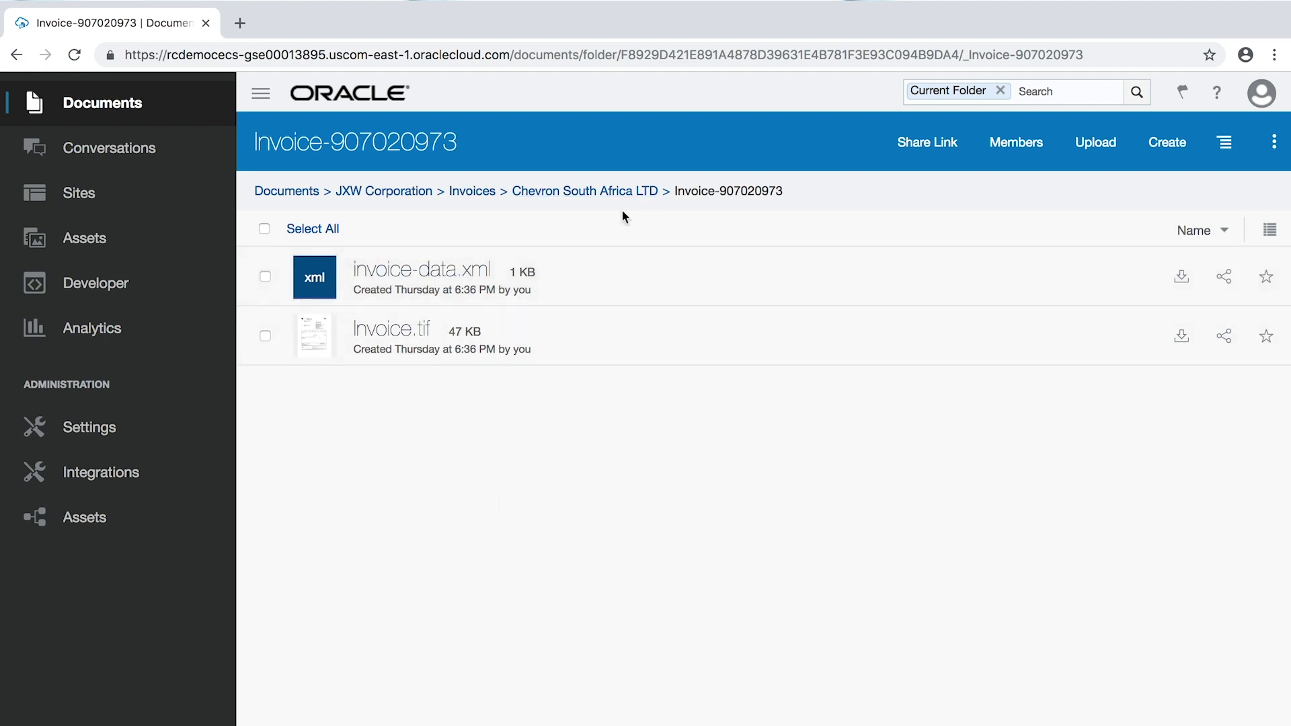
- Open Invoice.tif and review its Custom Properties: InvoiceAmount 185750.64, vendor Chevron South Africa LTD, Status New
click(381, 338)
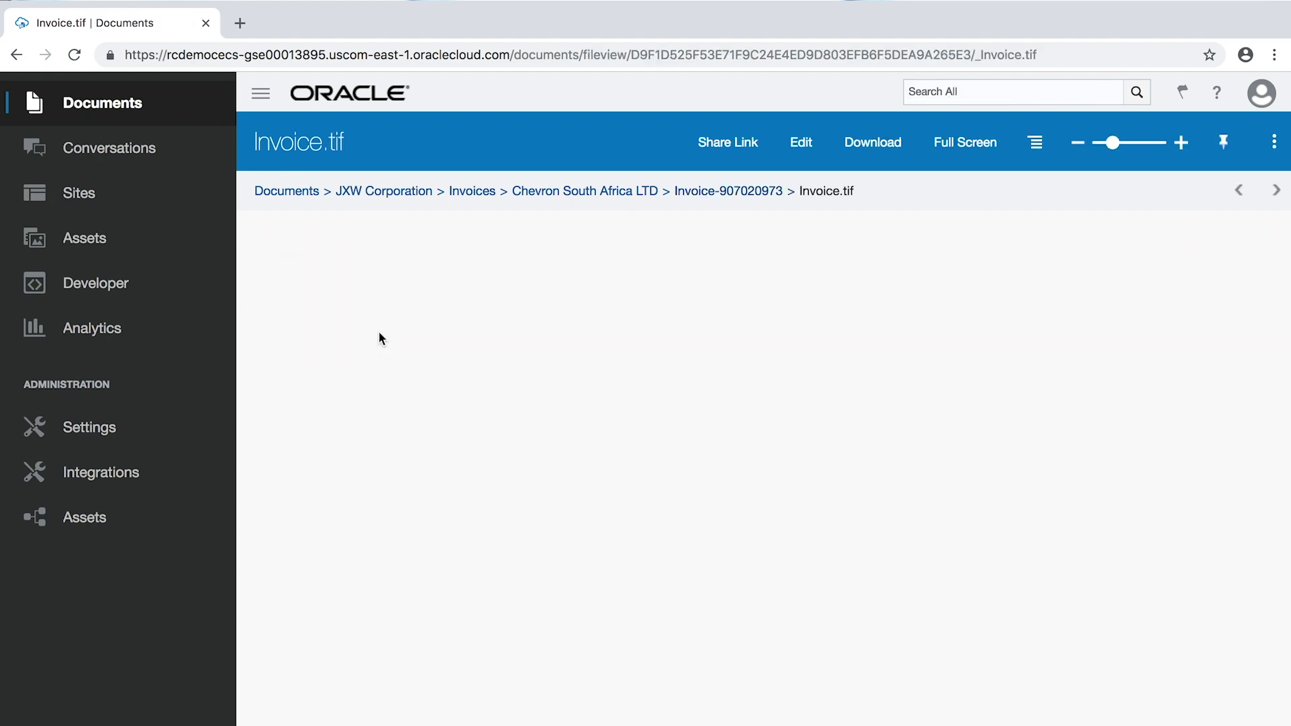
scroll(513, 493, down, 5)
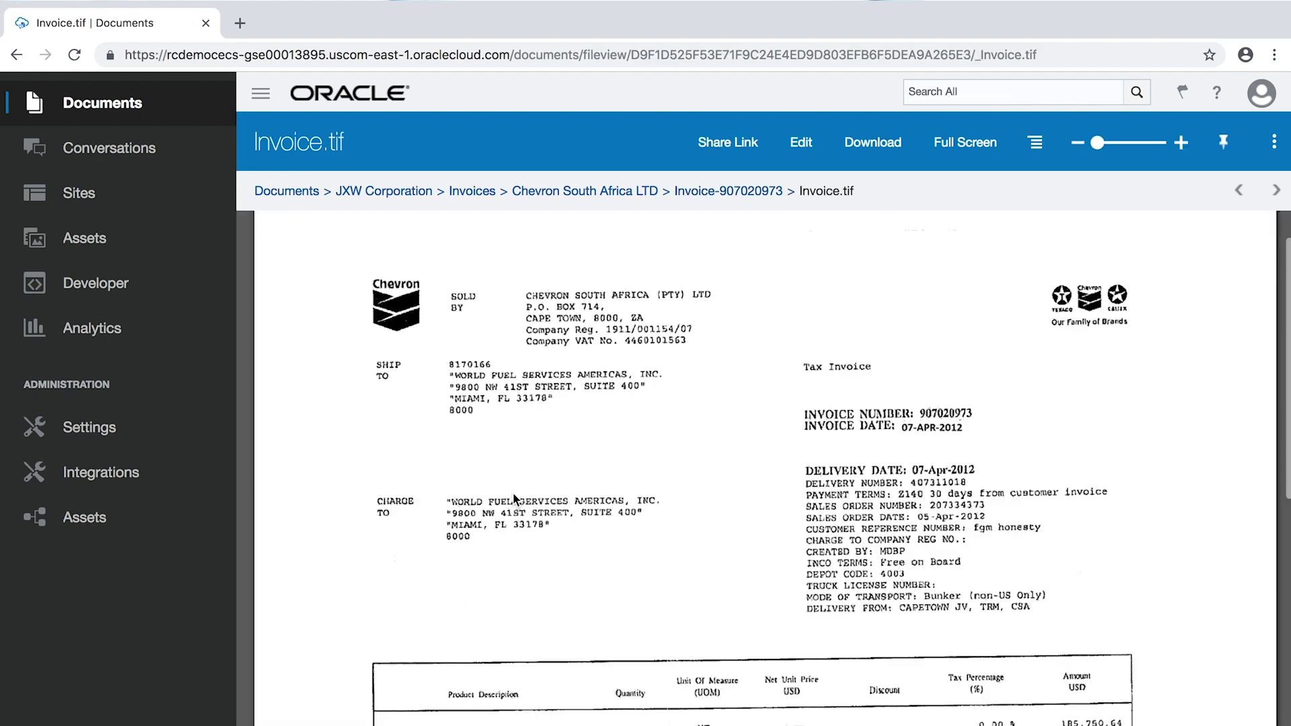
scroll(512, 492, up, 5)
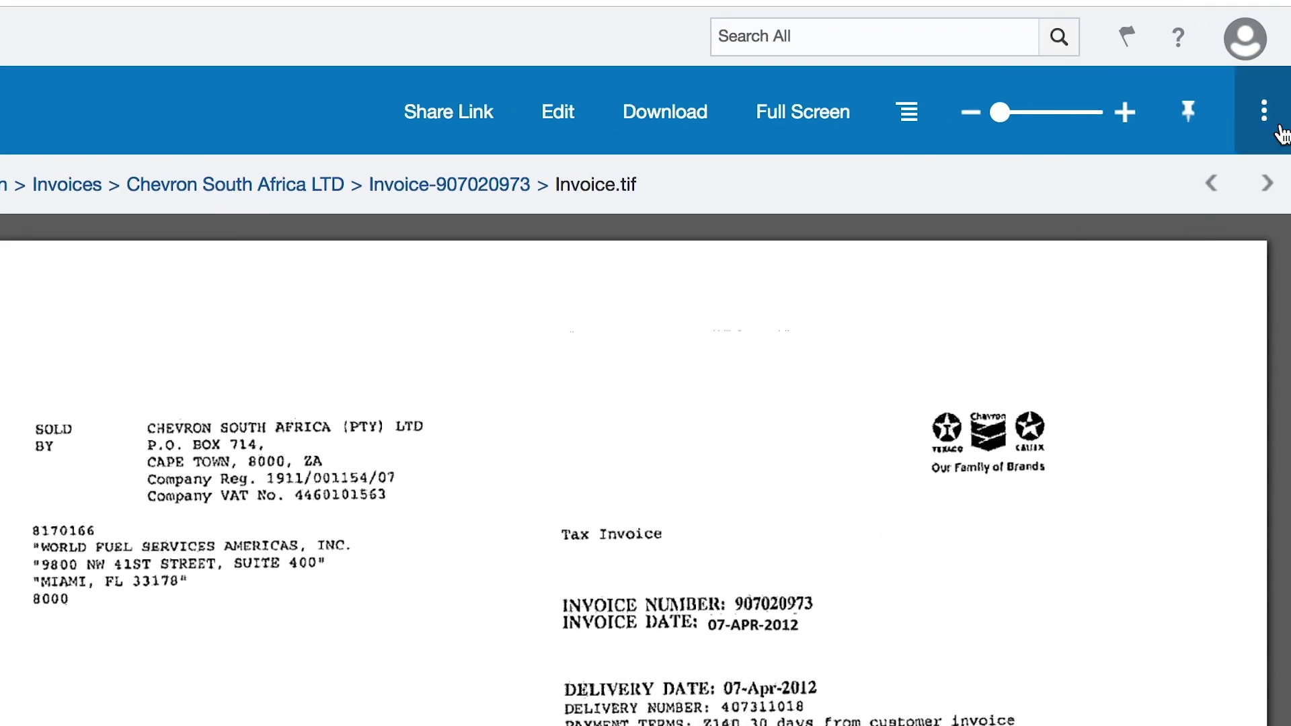
click(1273, 119)
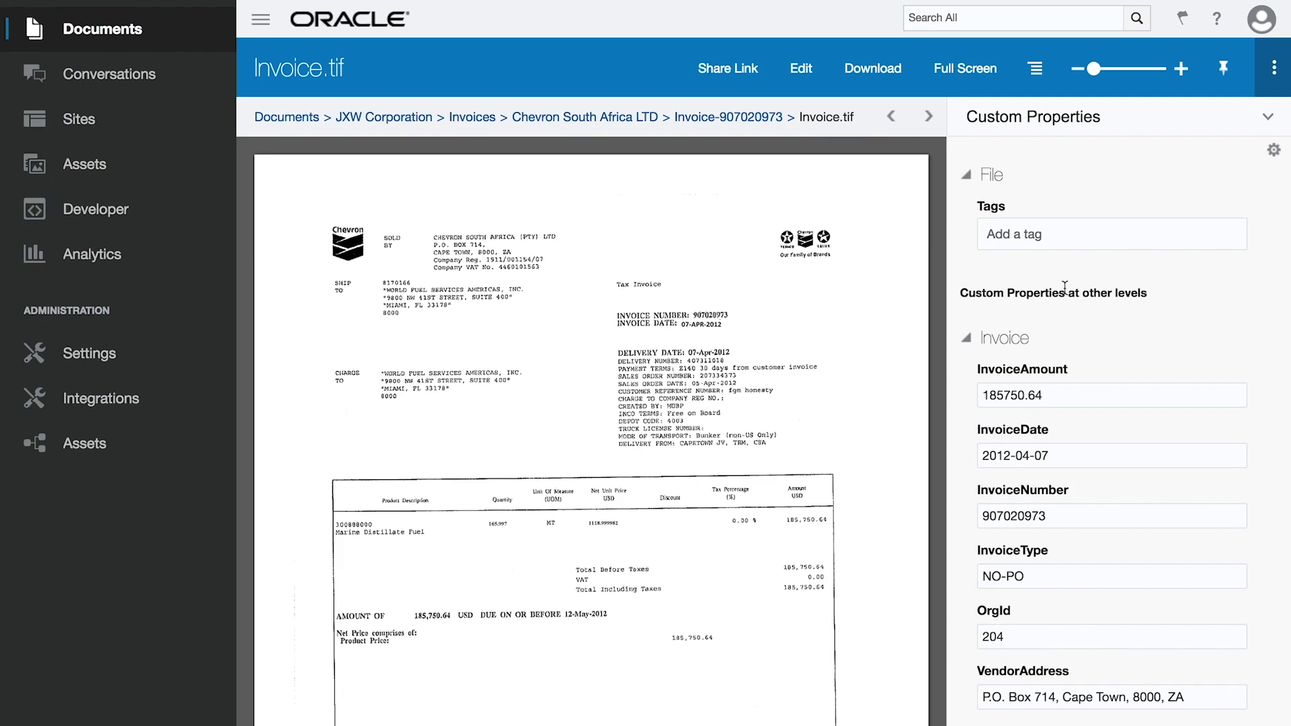
scroll(952, 441, down, 3)
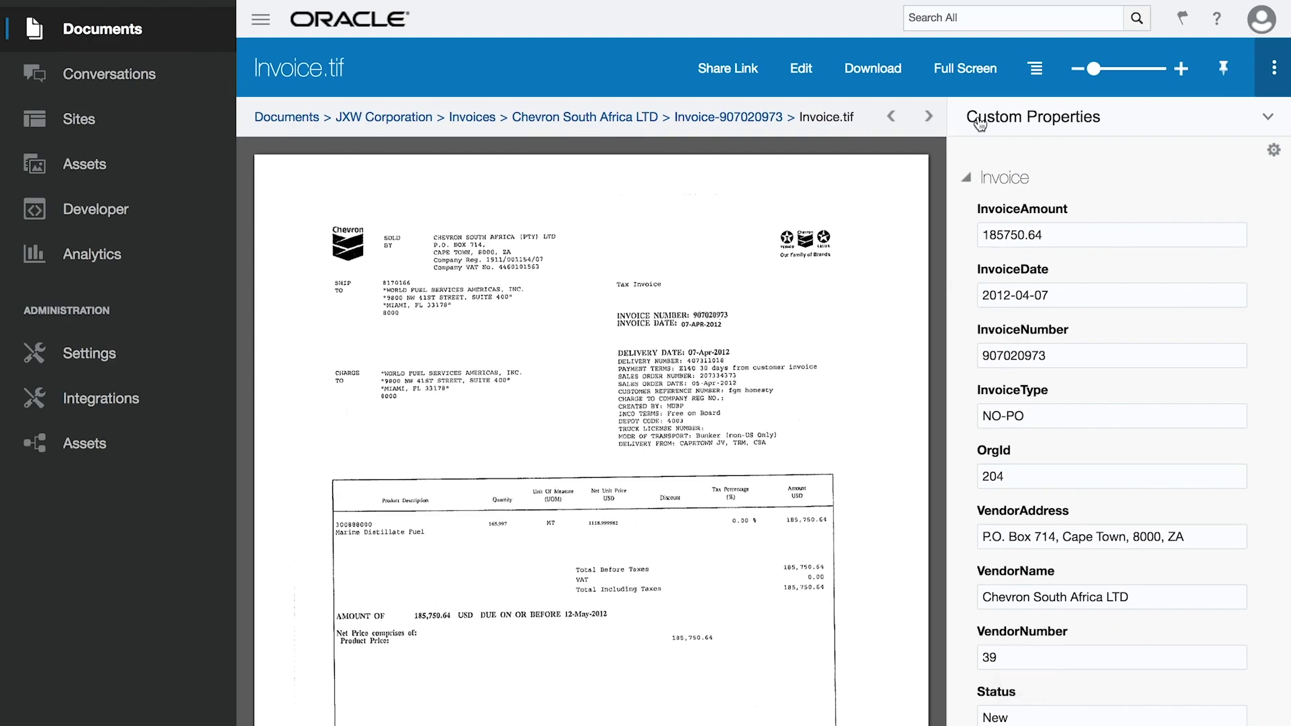
click(1273, 67)
- Select Invoice.tif in the Invoice-907020973 folder and run Process Invoice from the More menu
click(738, 118)
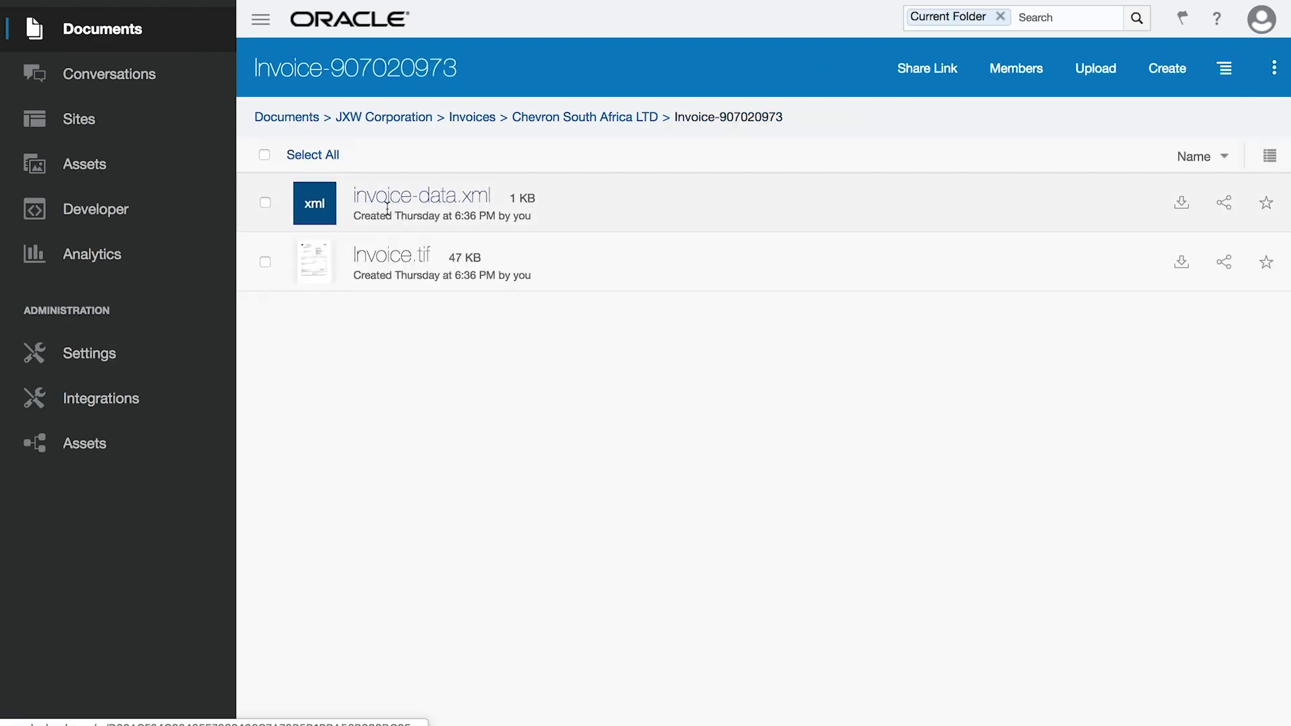
click(265, 262)
click(265, 262)
click(265, 264)
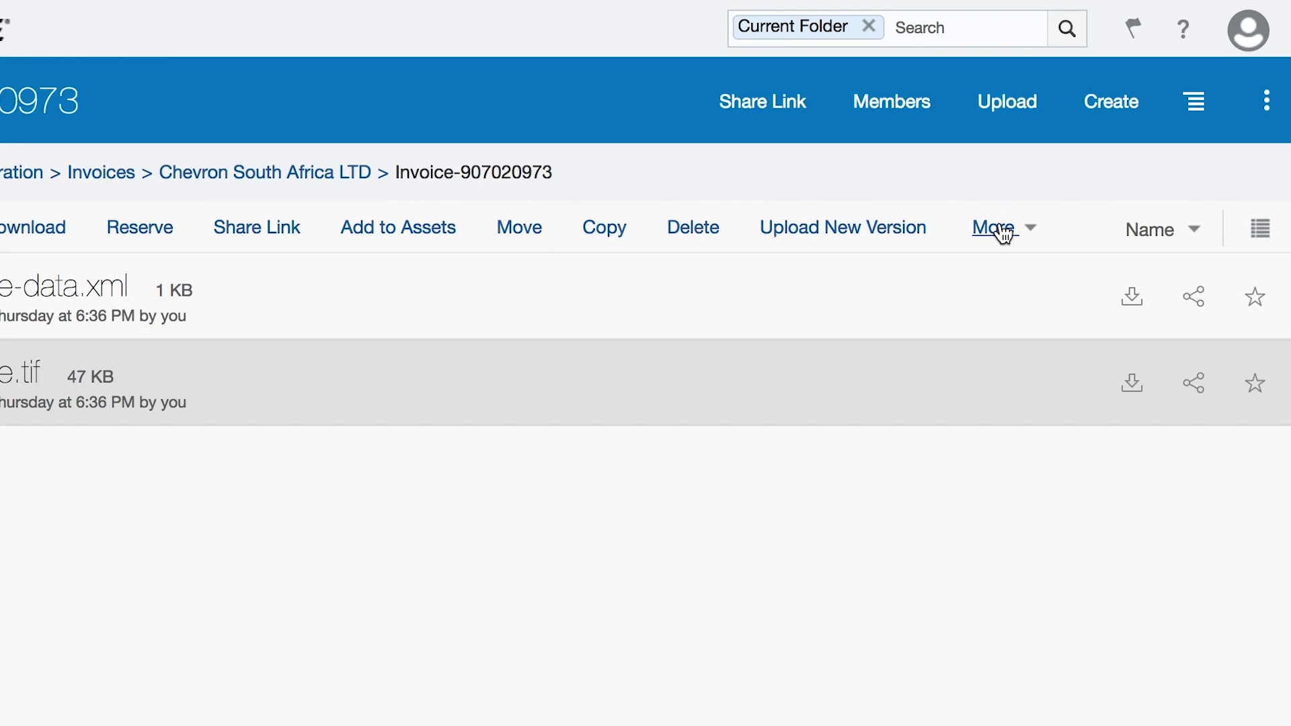
click(1085, 156)
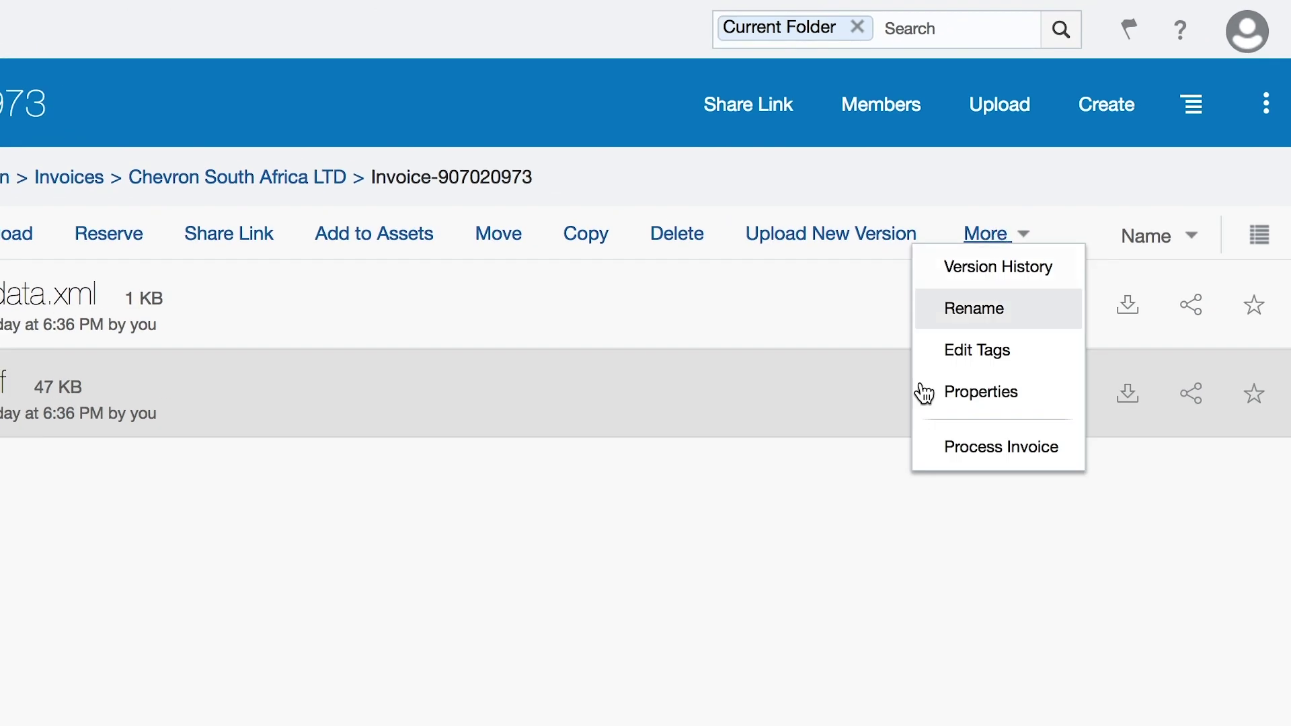
click(1081, 301)
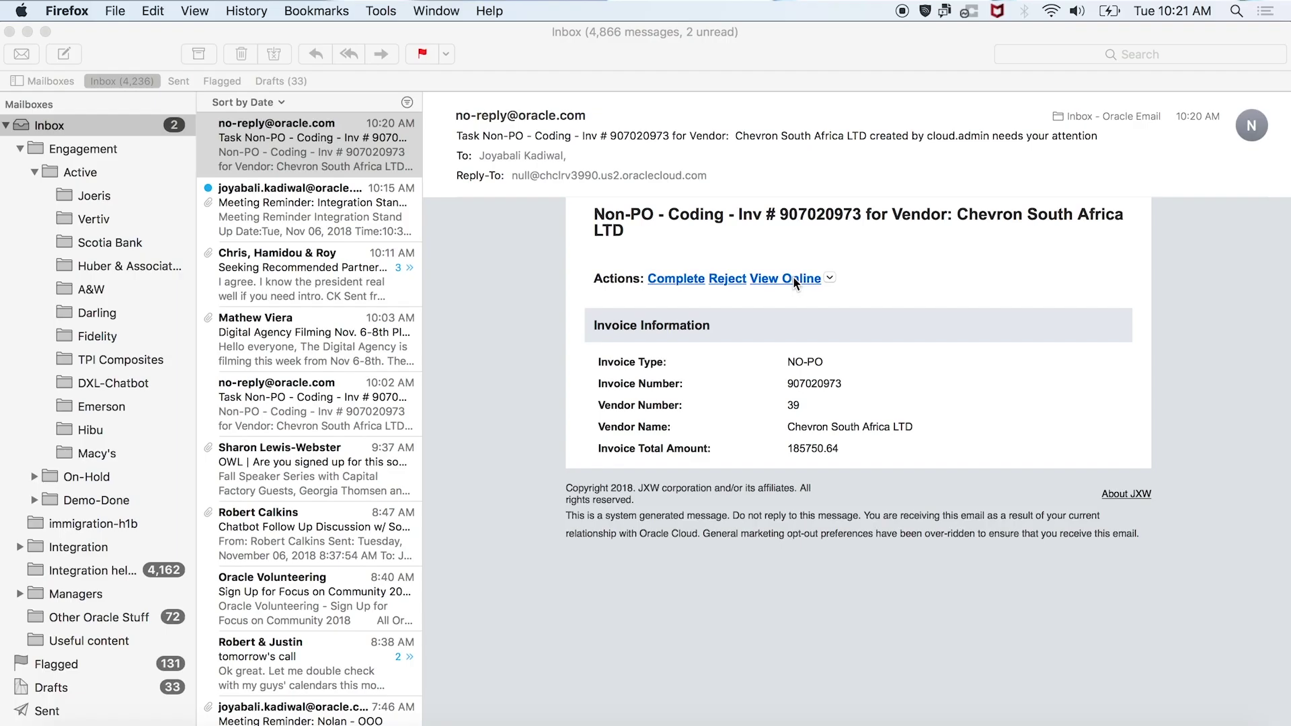
- Open the coding task form and assign account 01-110-3432 to the Marine Distillate Fuel line
click(548, 279)
scroll(570, 390, down, 3)
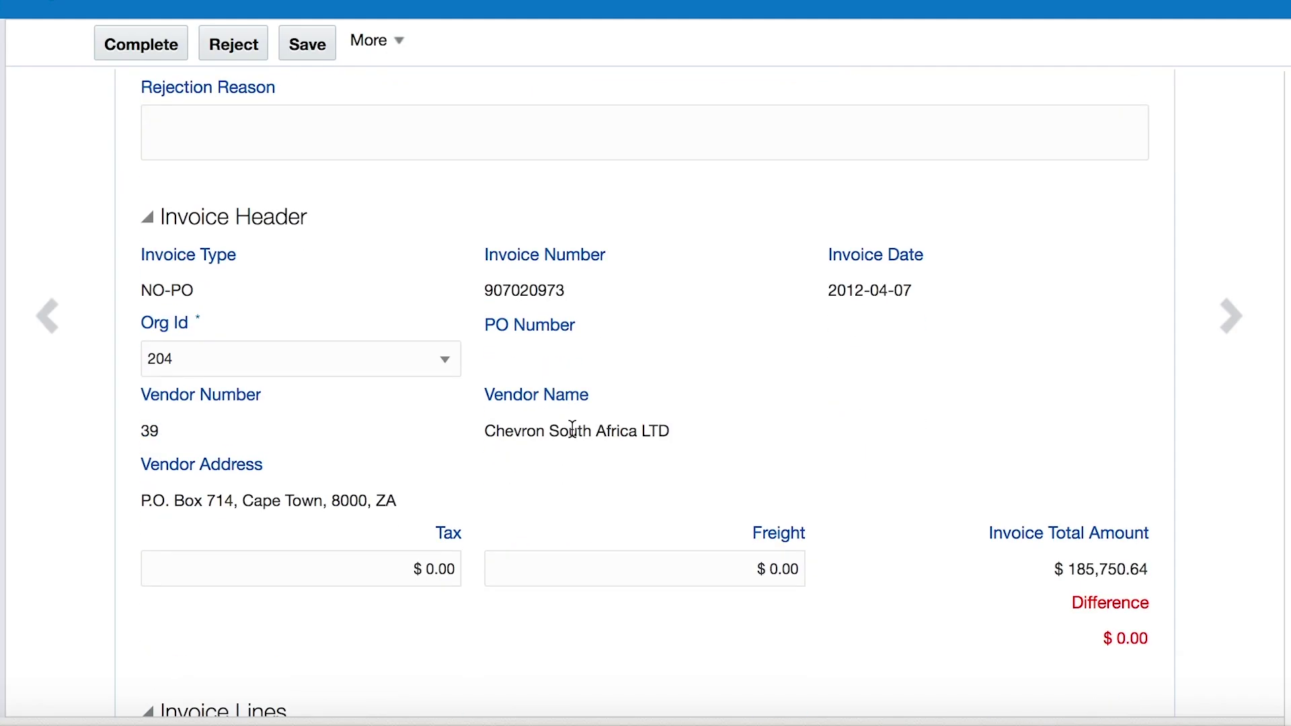
scroll(571, 428, down, 3)
scroll(728, 291, up, 1)
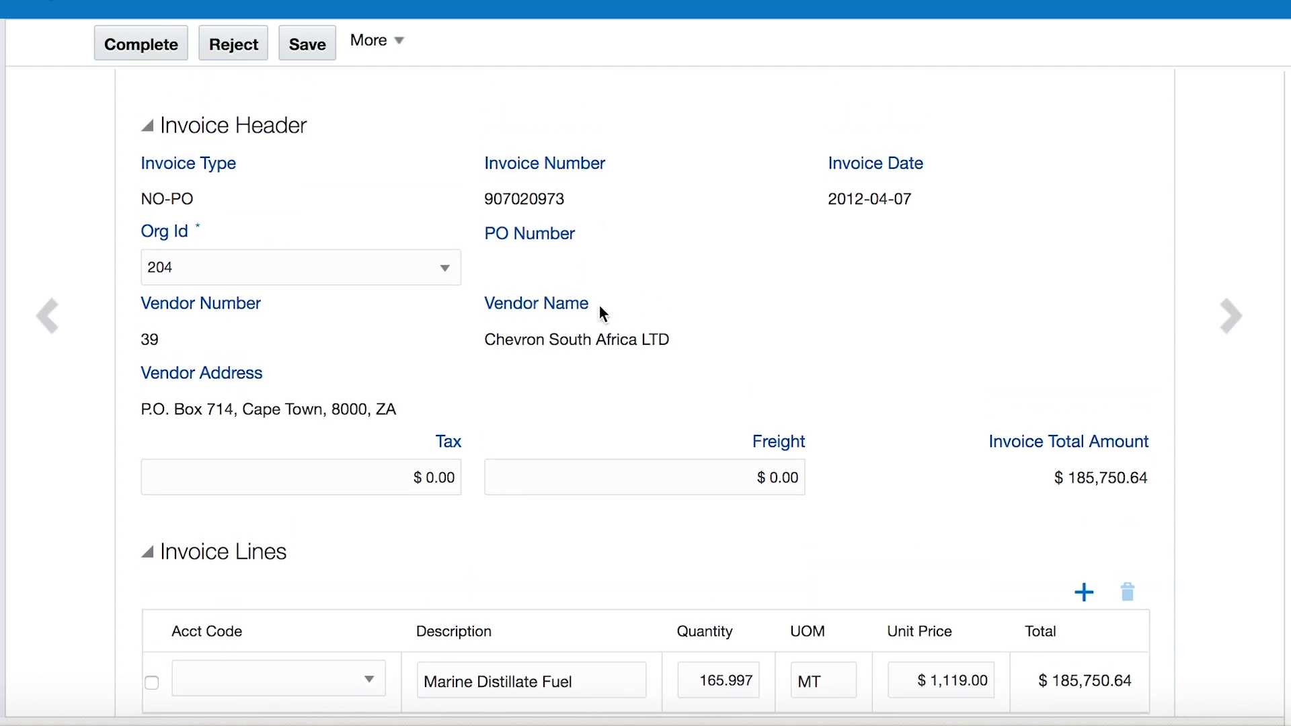
scroll(598, 303, down, 3)
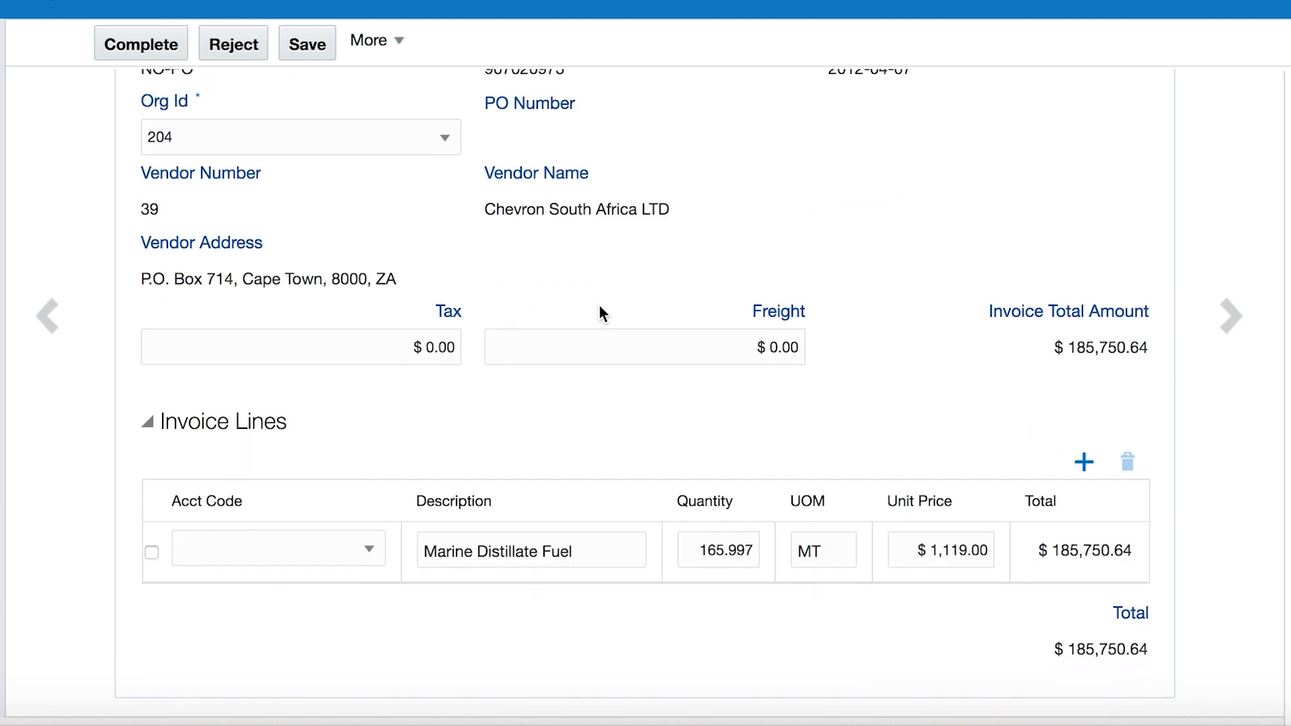
click(365, 457)
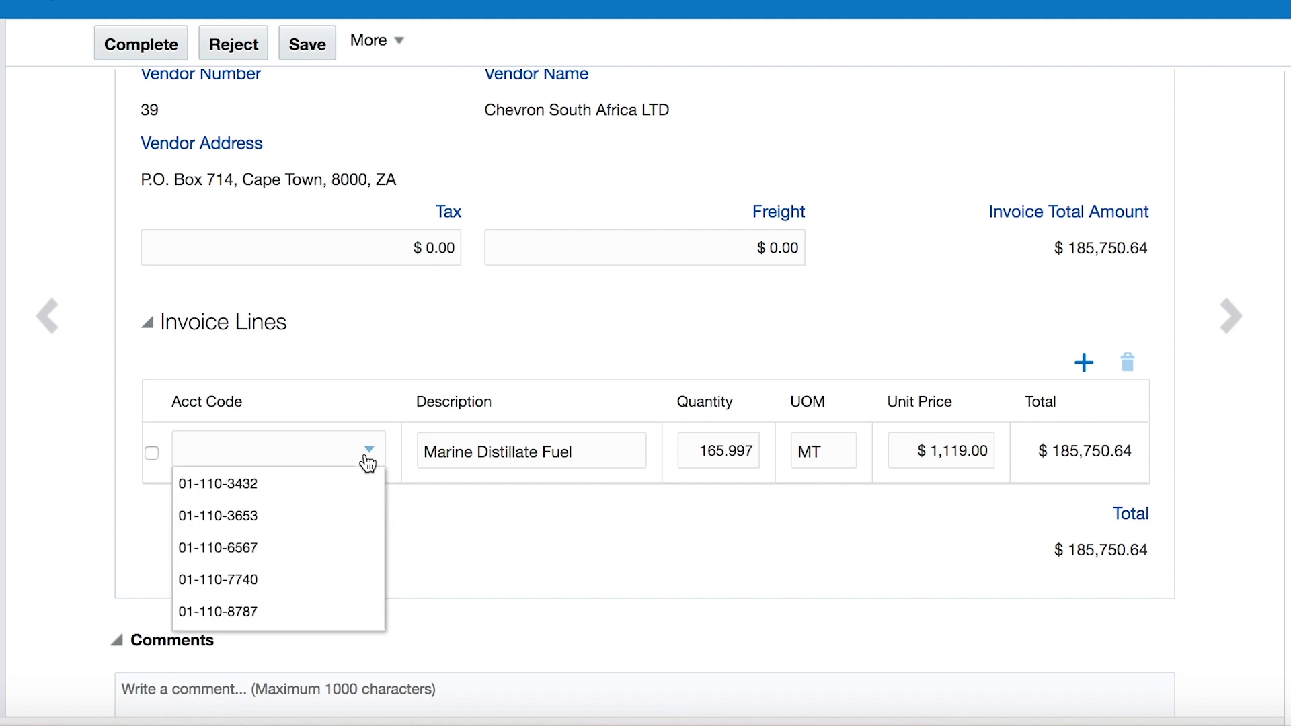
click(340, 498)
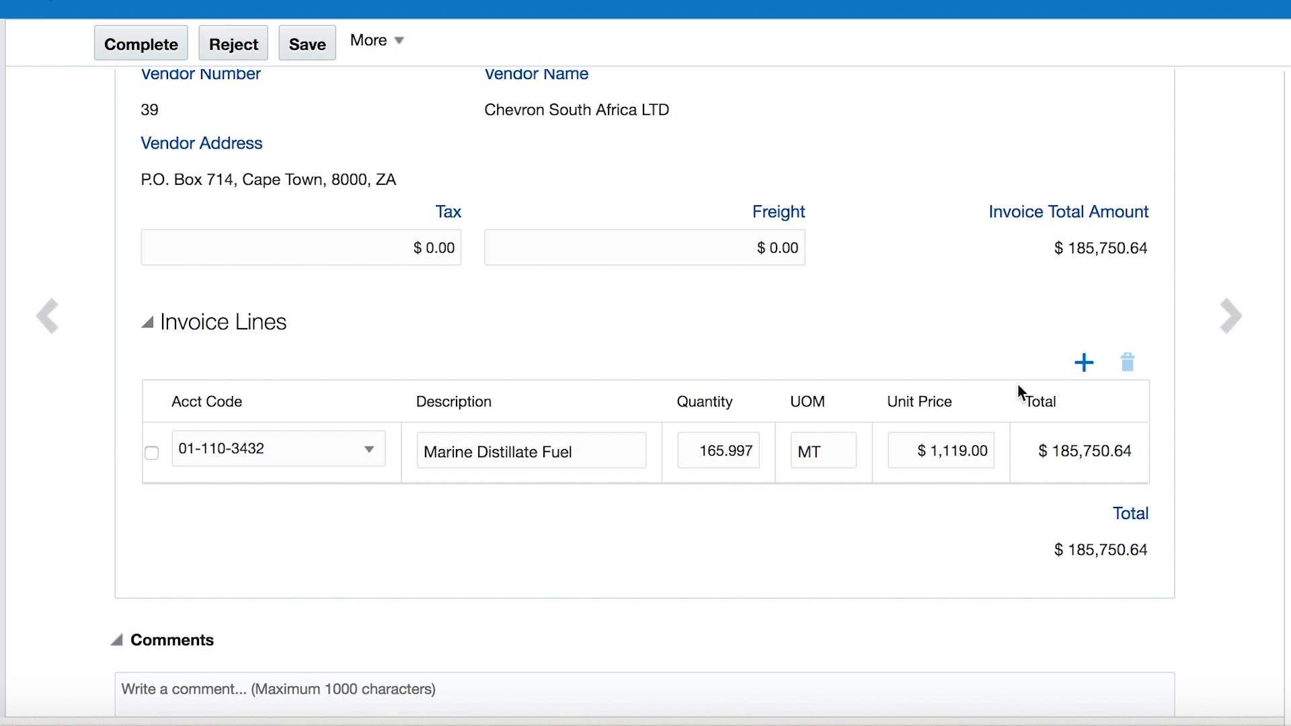
scroll(975, 399, up, 2)
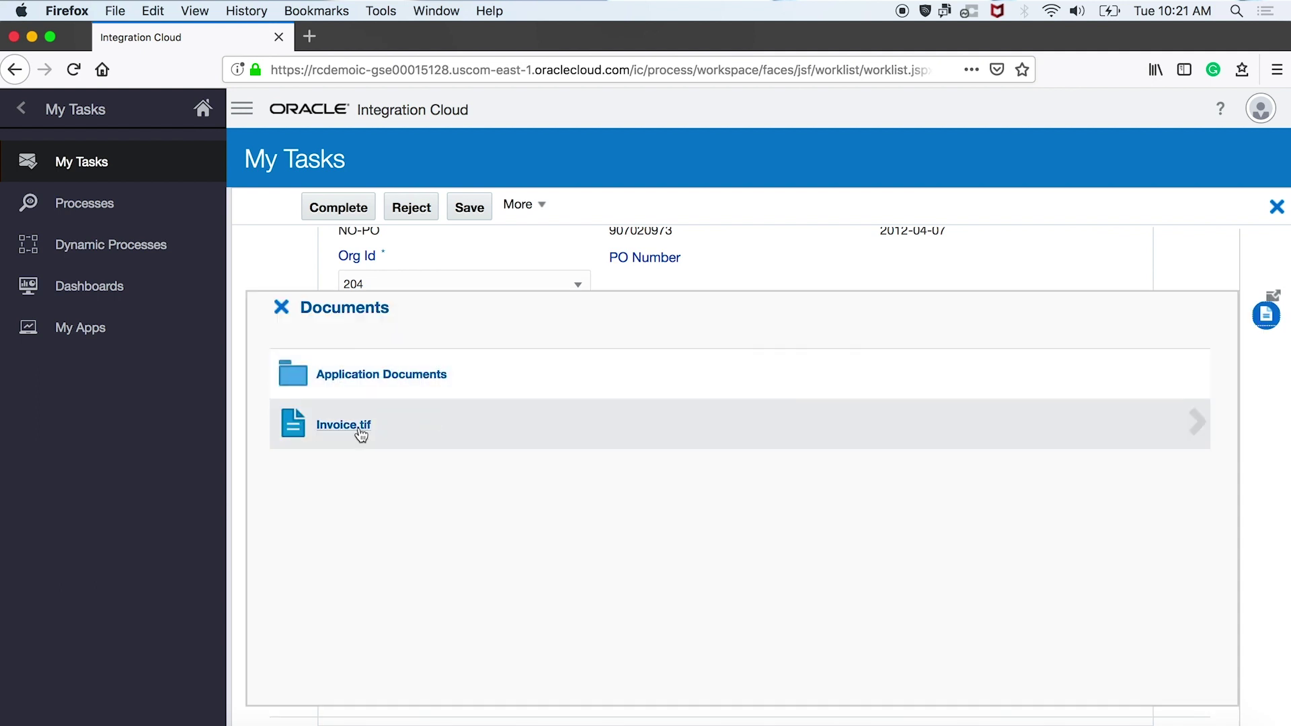
- Close the Documents panel and complete the coded Non-PO coding task
click(281, 308)
scroll(692, 309, up, 4)
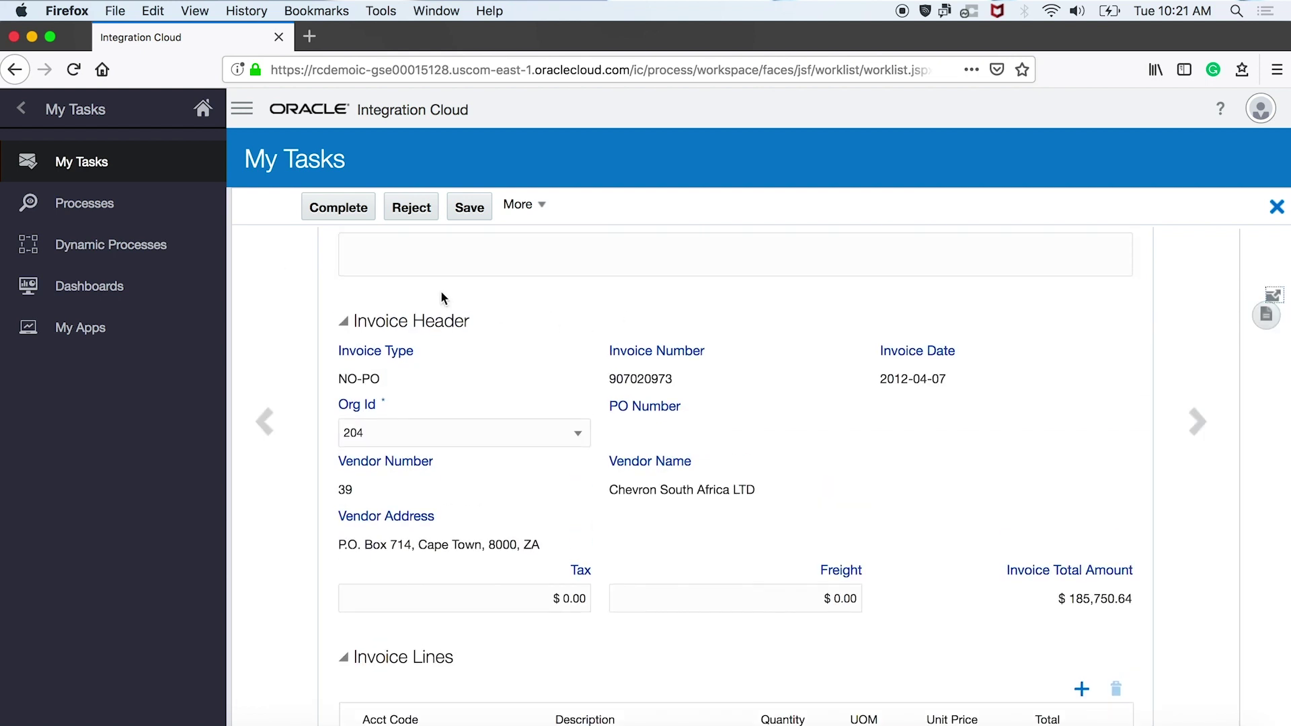
scroll(441, 291, up, 4)
click(322, 212)
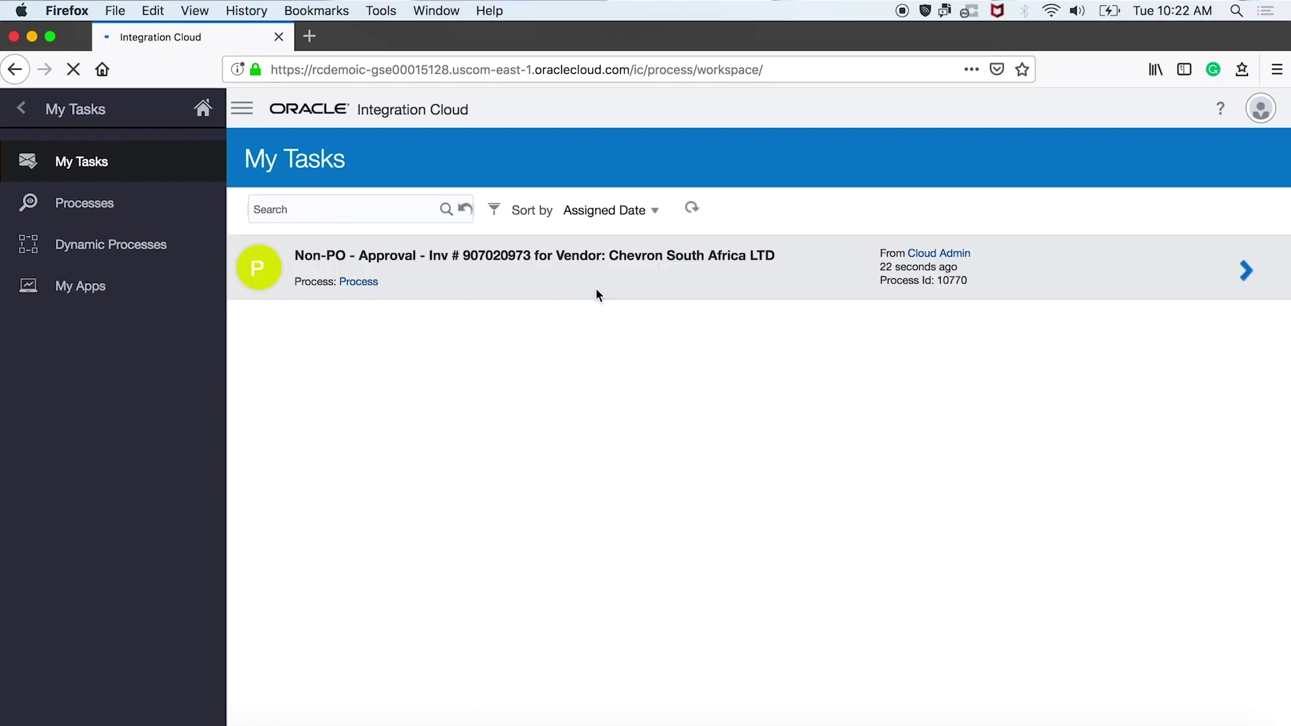
- Open the Non-PO Approval task for invoice 907020973 and approve it
click(695, 269)
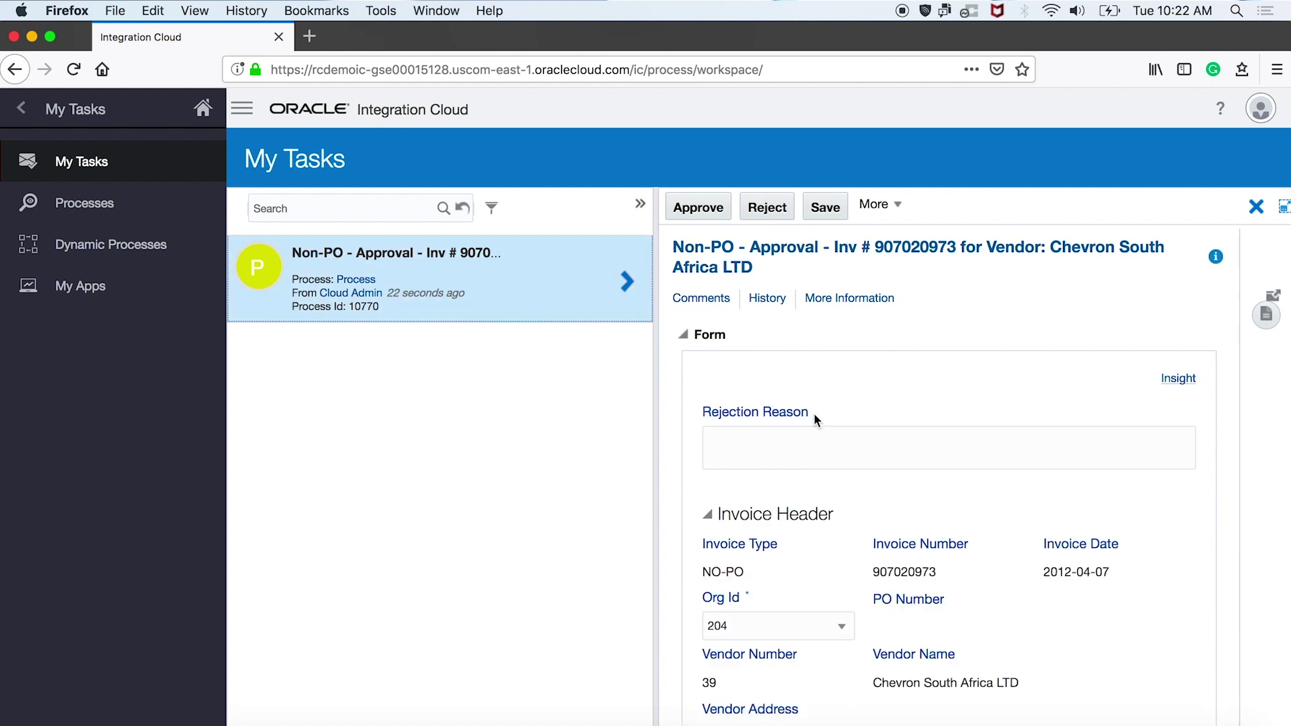
scroll(813, 430, down, 10)
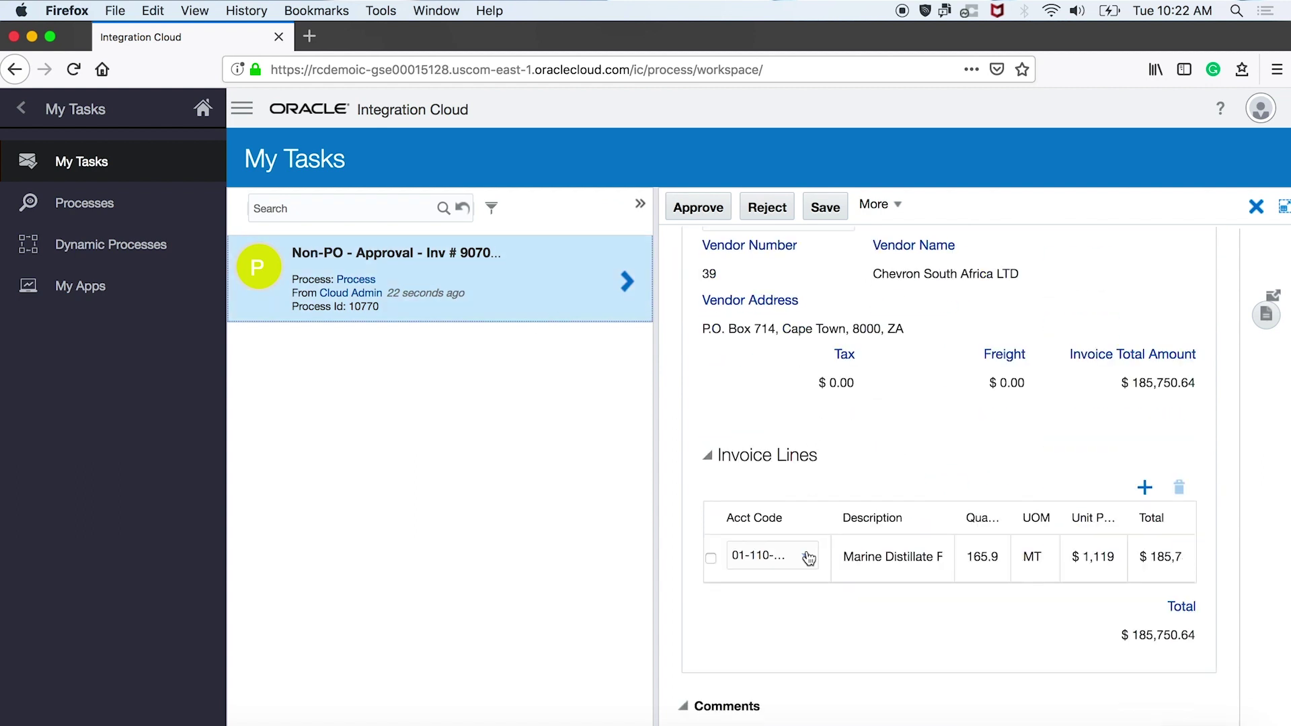
scroll(809, 558, up, 10)
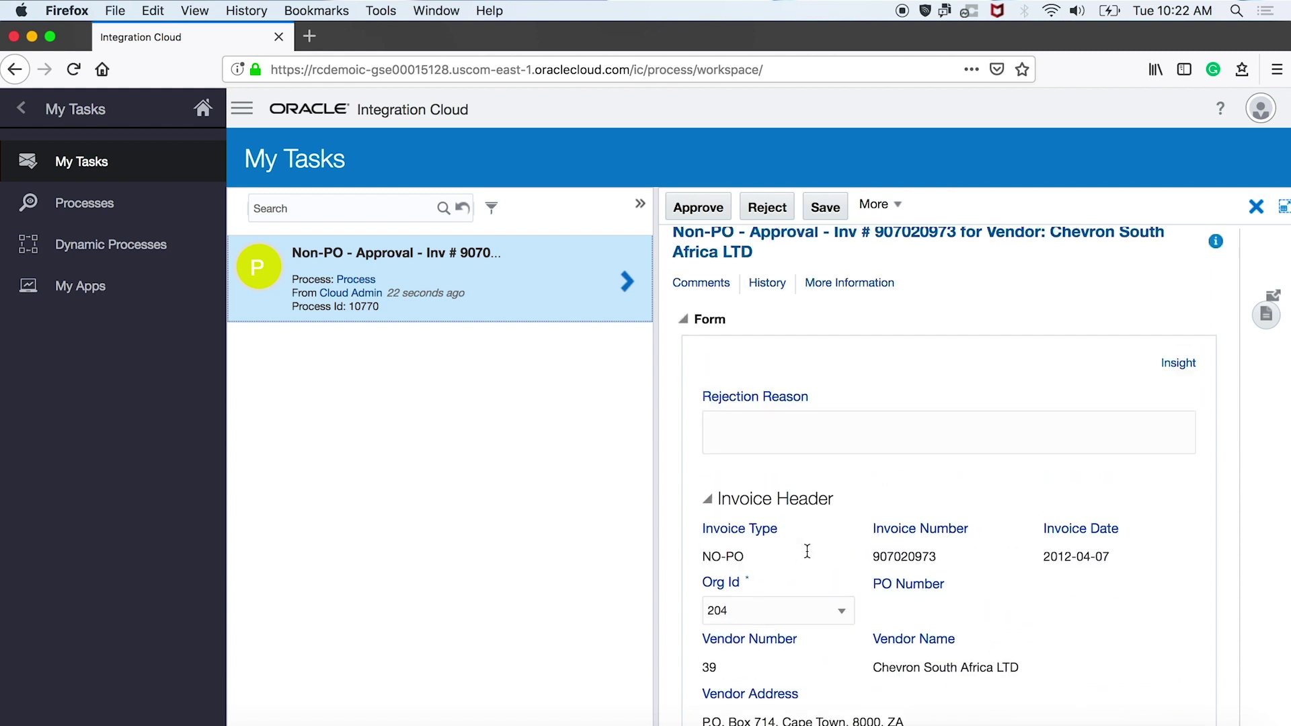
click(699, 207)
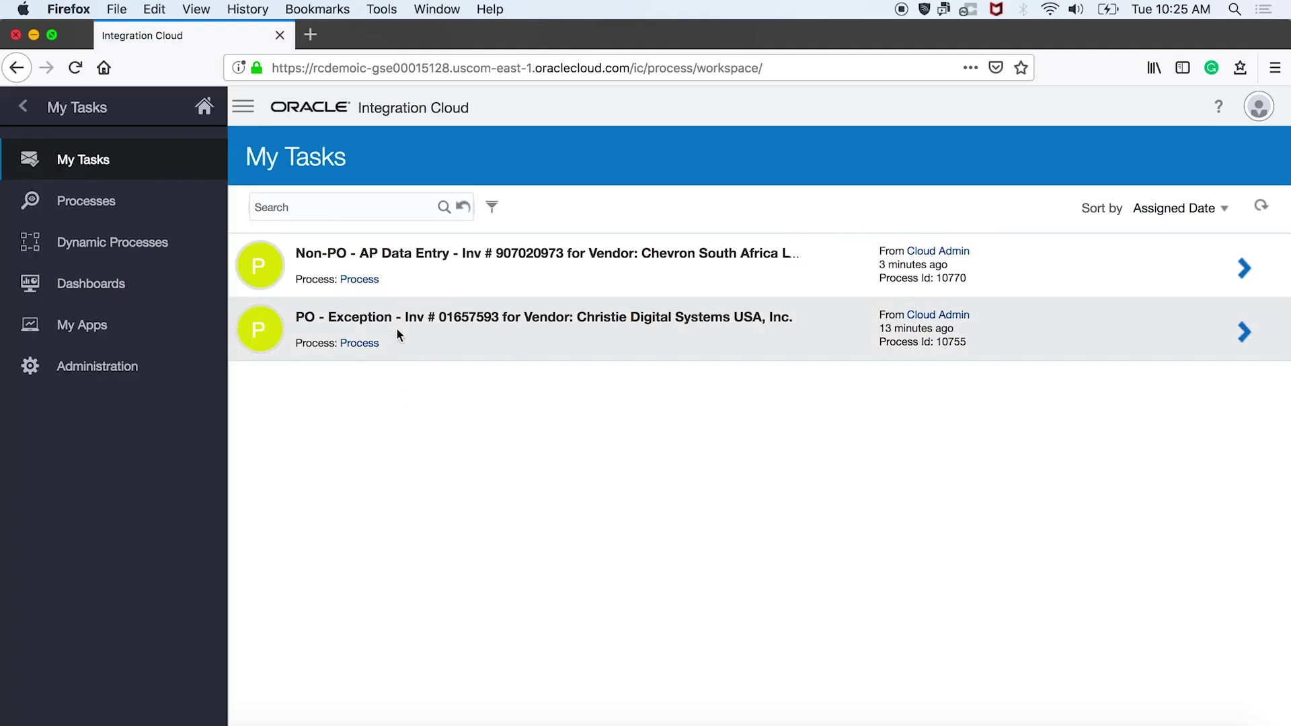
- Open the AP Data Entry task for invoice 907020973 and jump to instance 10770's Insight timeline
click(1238, 272)
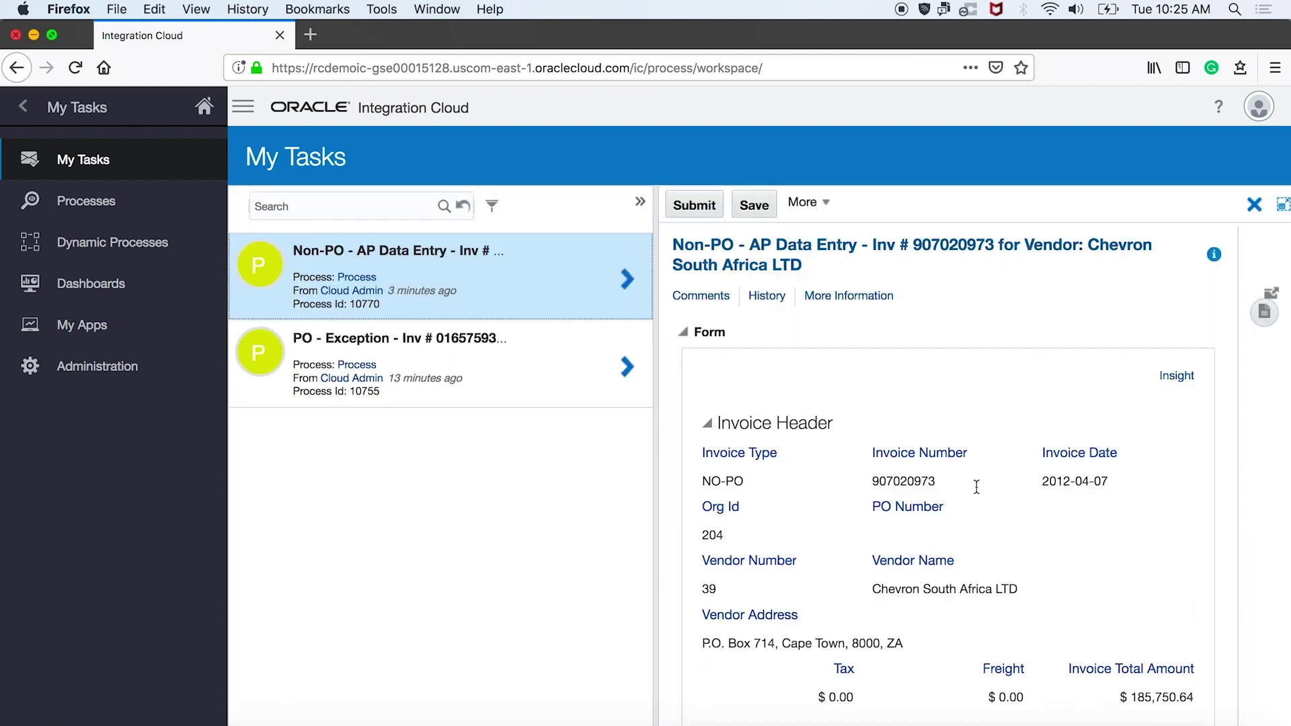
scroll(976, 487, down, 5)
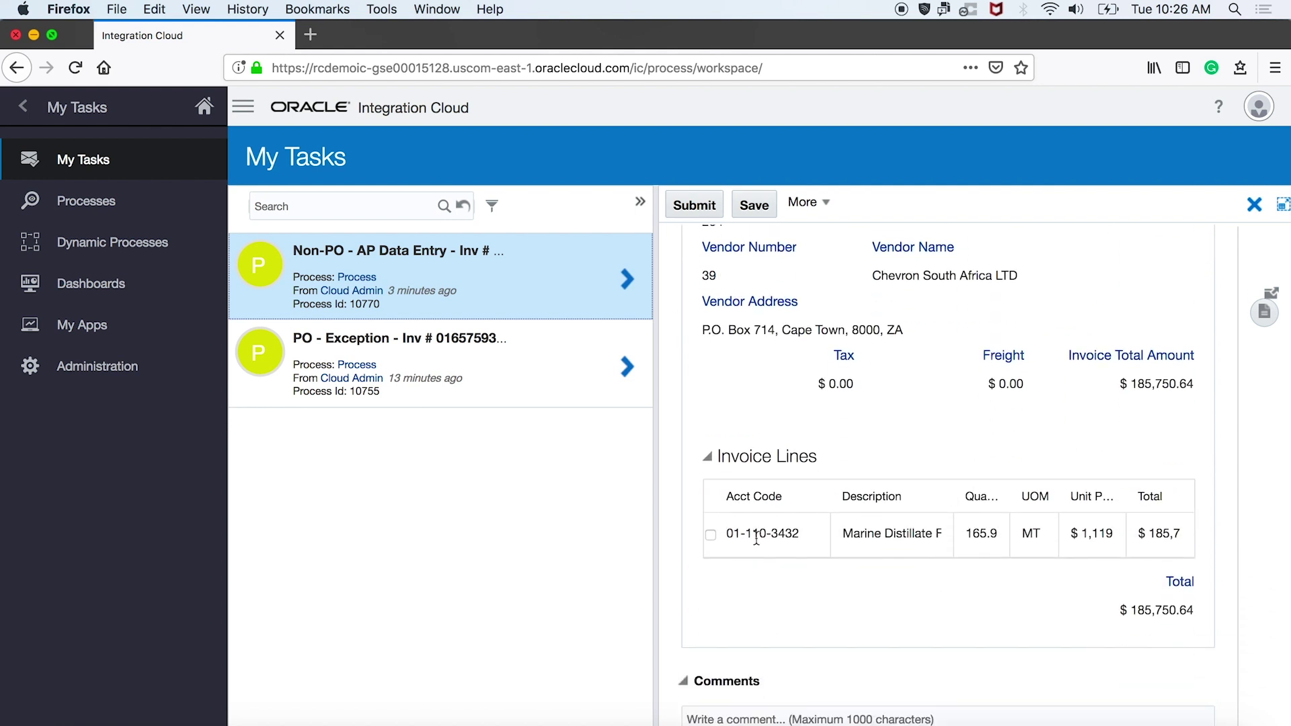
scroll(838, 580, down, 3)
scroll(783, 602, down, 2)
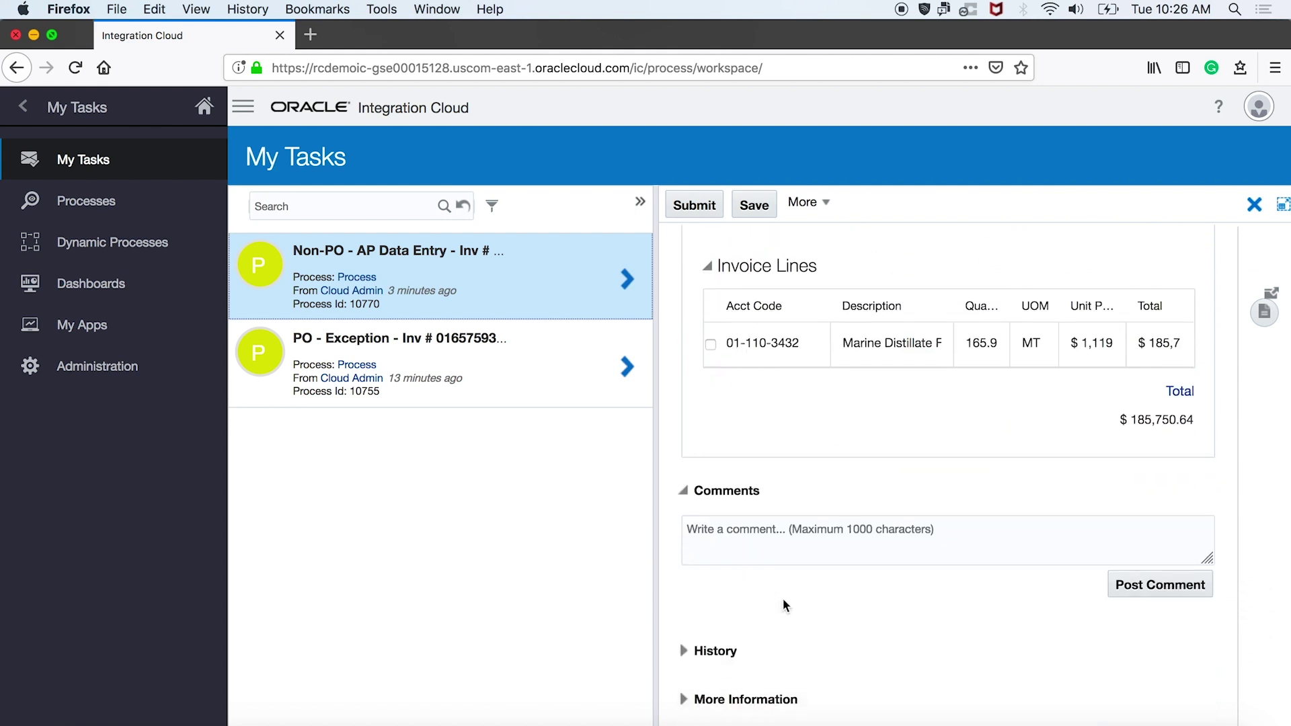
scroll(753, 659, up, 6)
scroll(752, 660, up, 3)
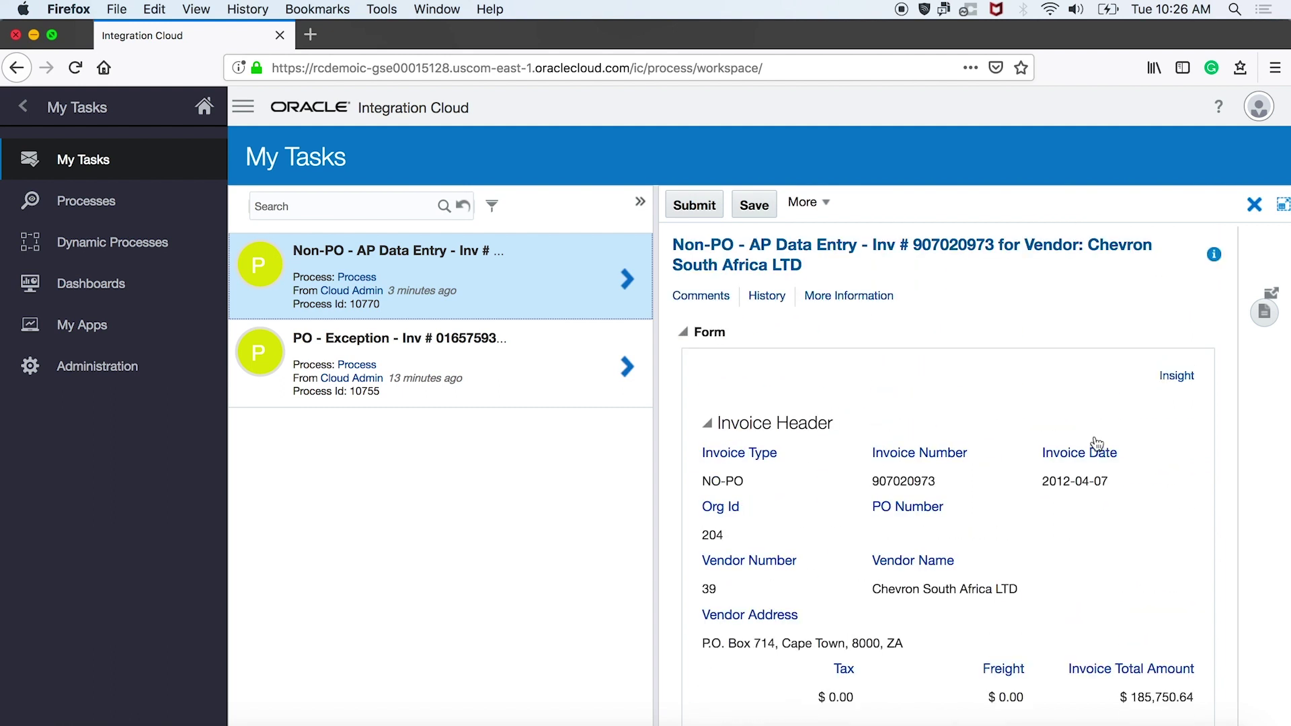
click(1176, 376)
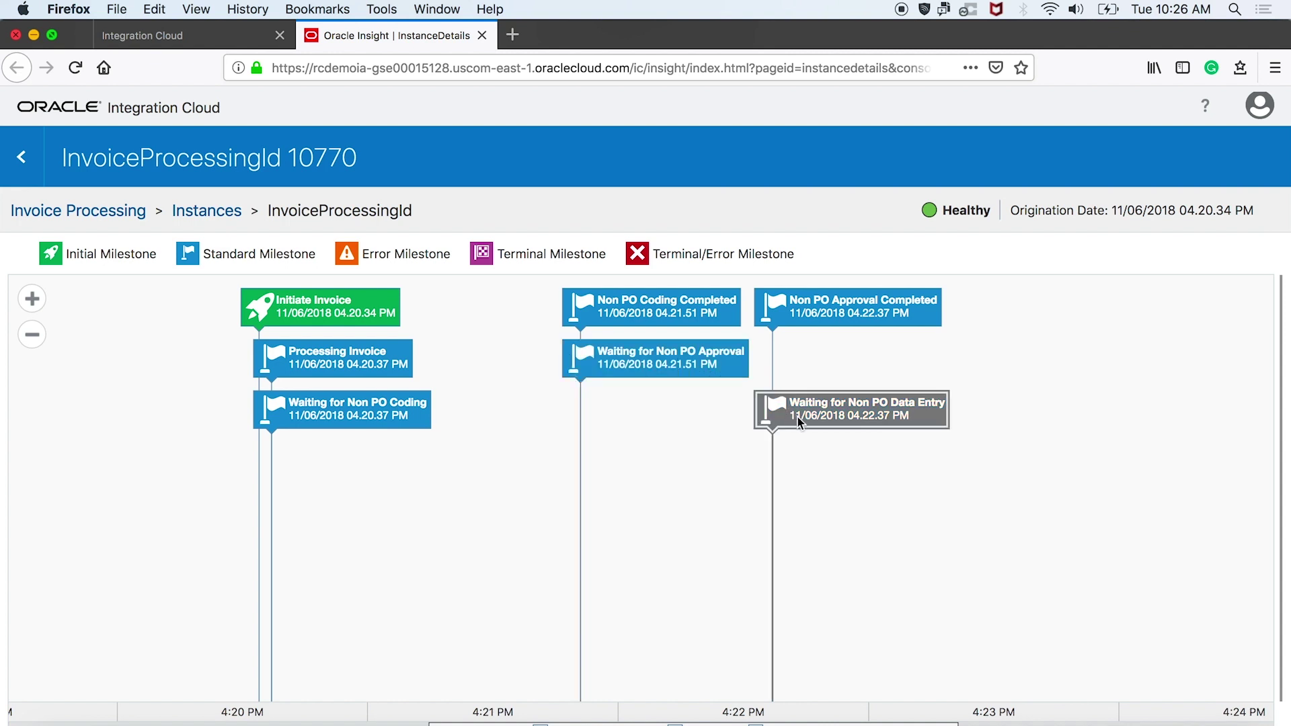
- Inspect the instance's milestone details, then submit the AP data entry task in Integration Cloud
mouse_move(797, 417)
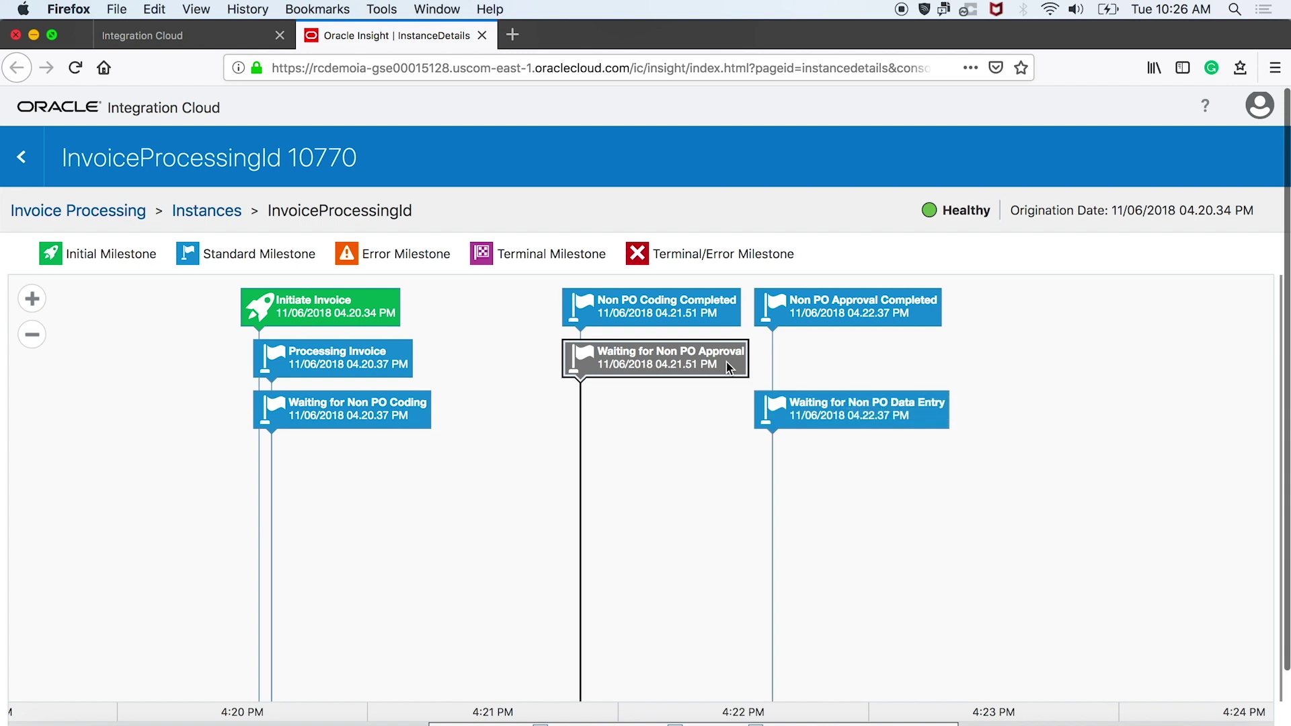
mouse_move(726, 362)
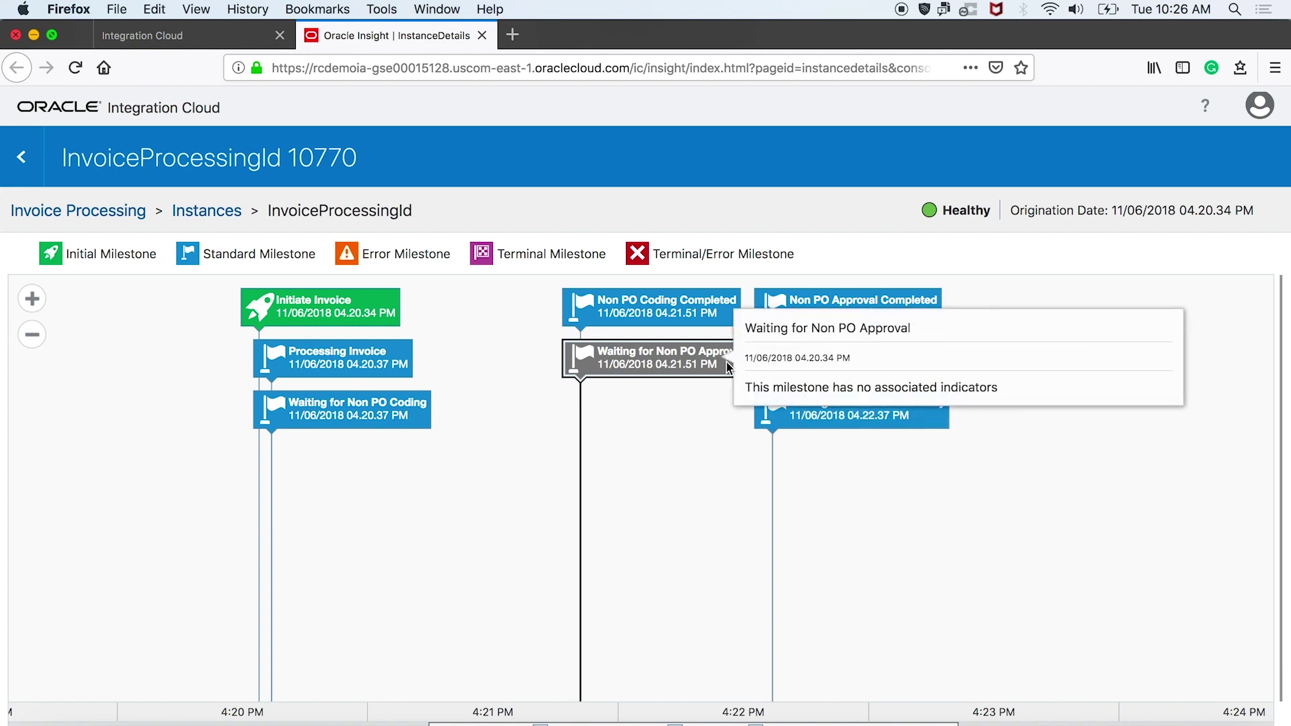
click(871, 510)
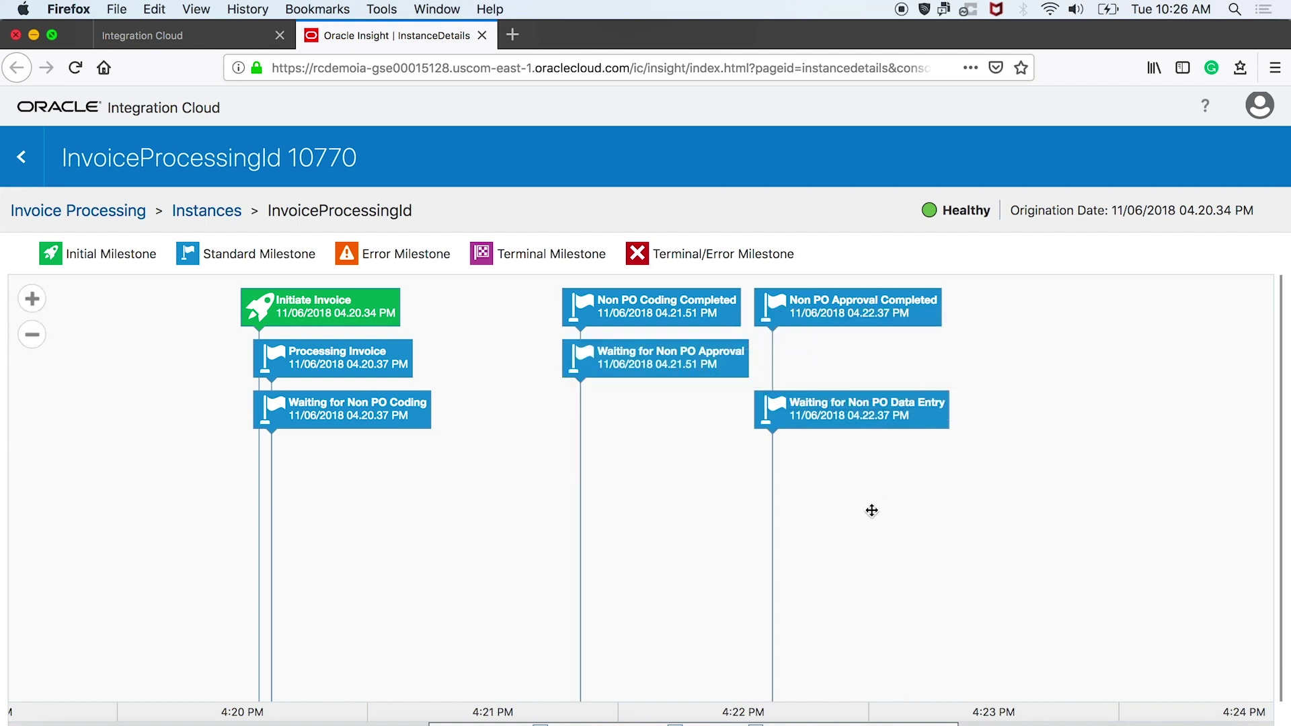
click(194, 35)
click(706, 208)
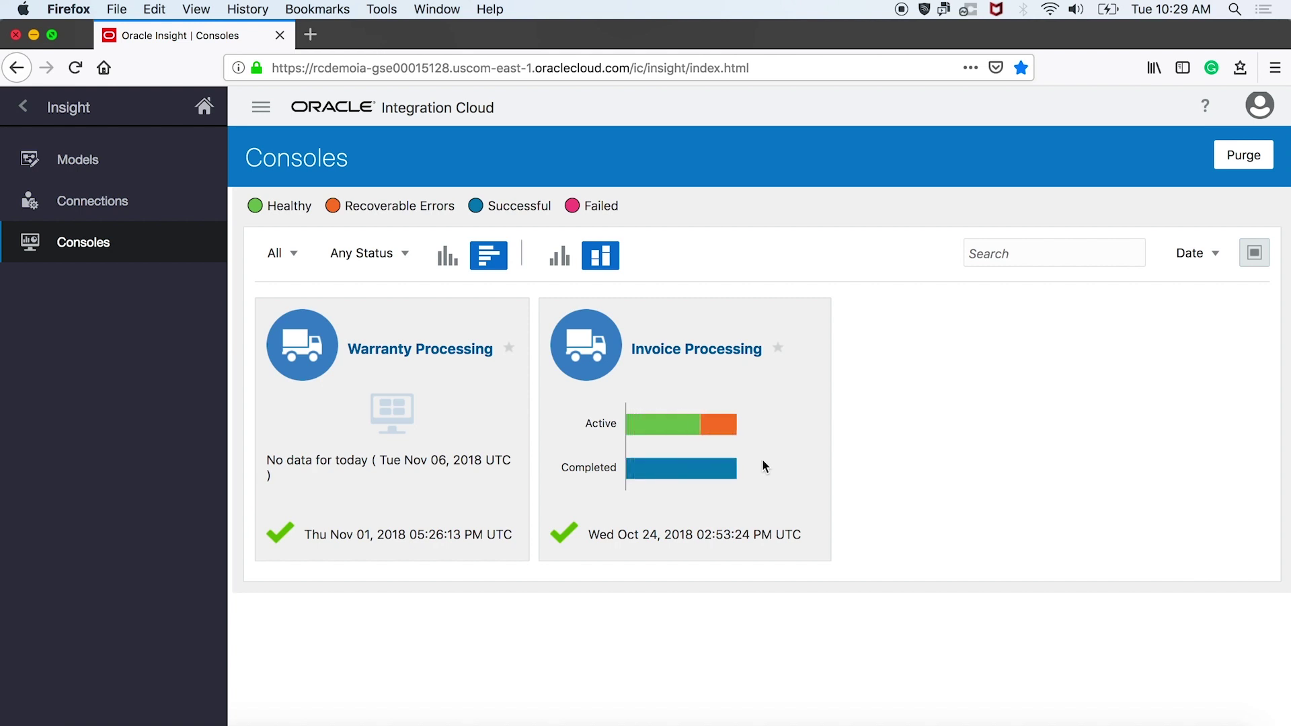
- Open the Invoice Processing console and browse both dashboard pages, including the 36.43-minute average completion chart
click(706, 351)
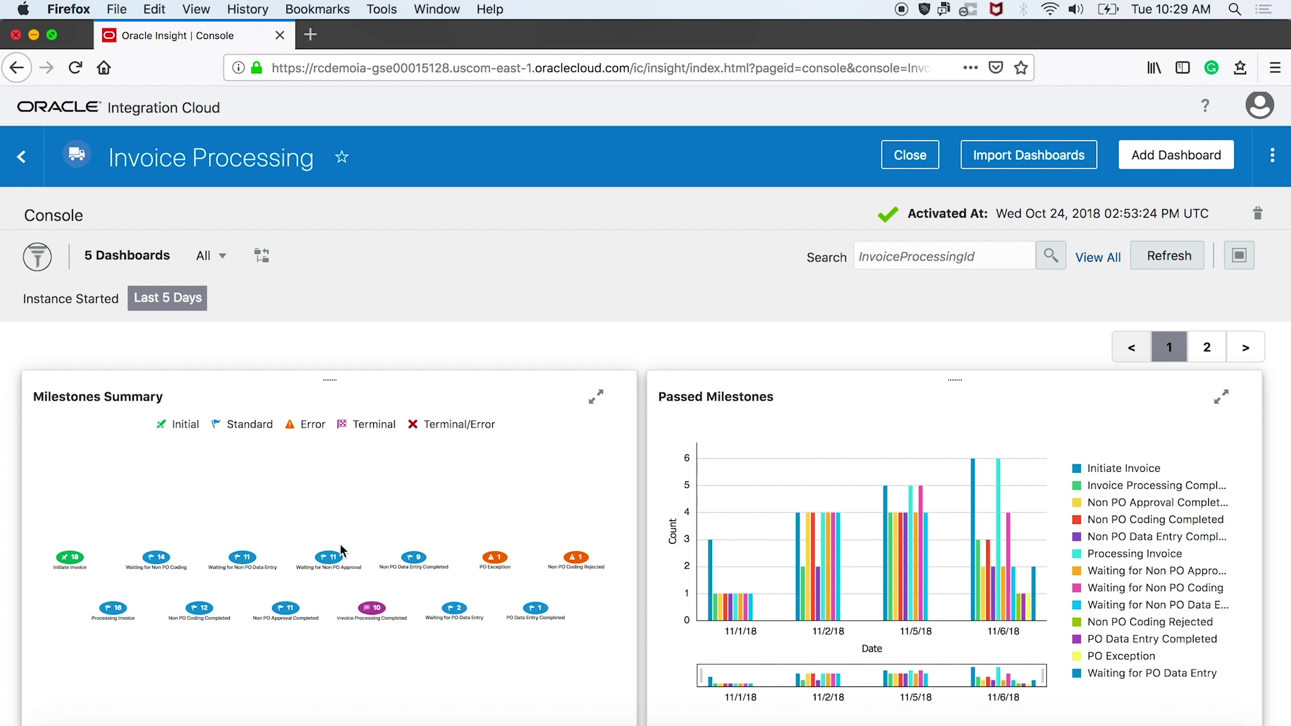
scroll(716, 300, down, 3)
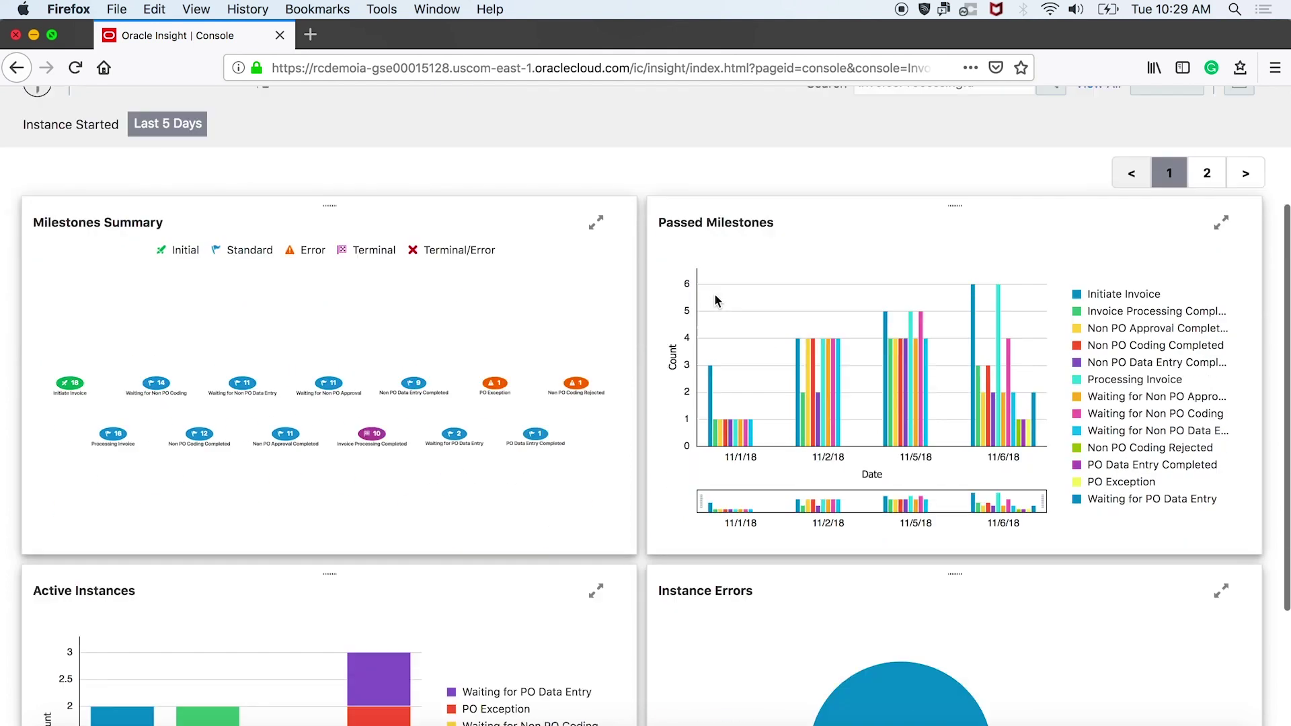
scroll(649, 606, down, 3)
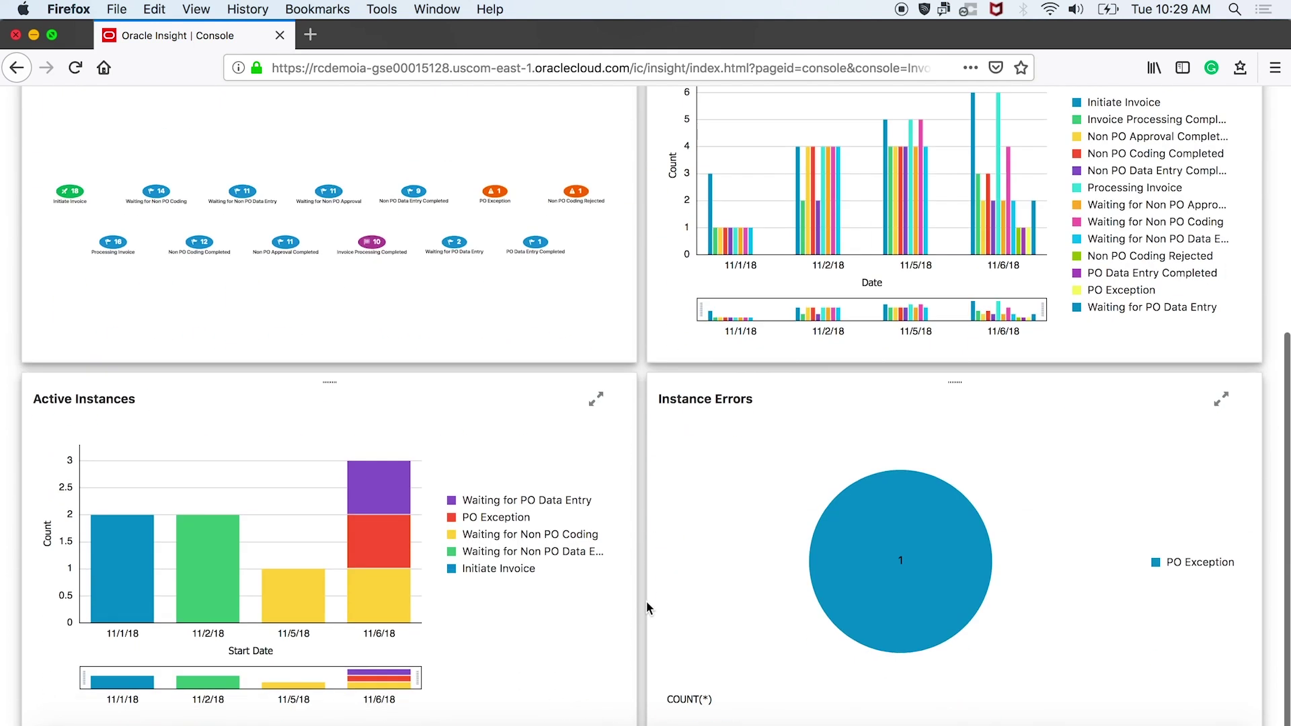
mouse_move(891, 609)
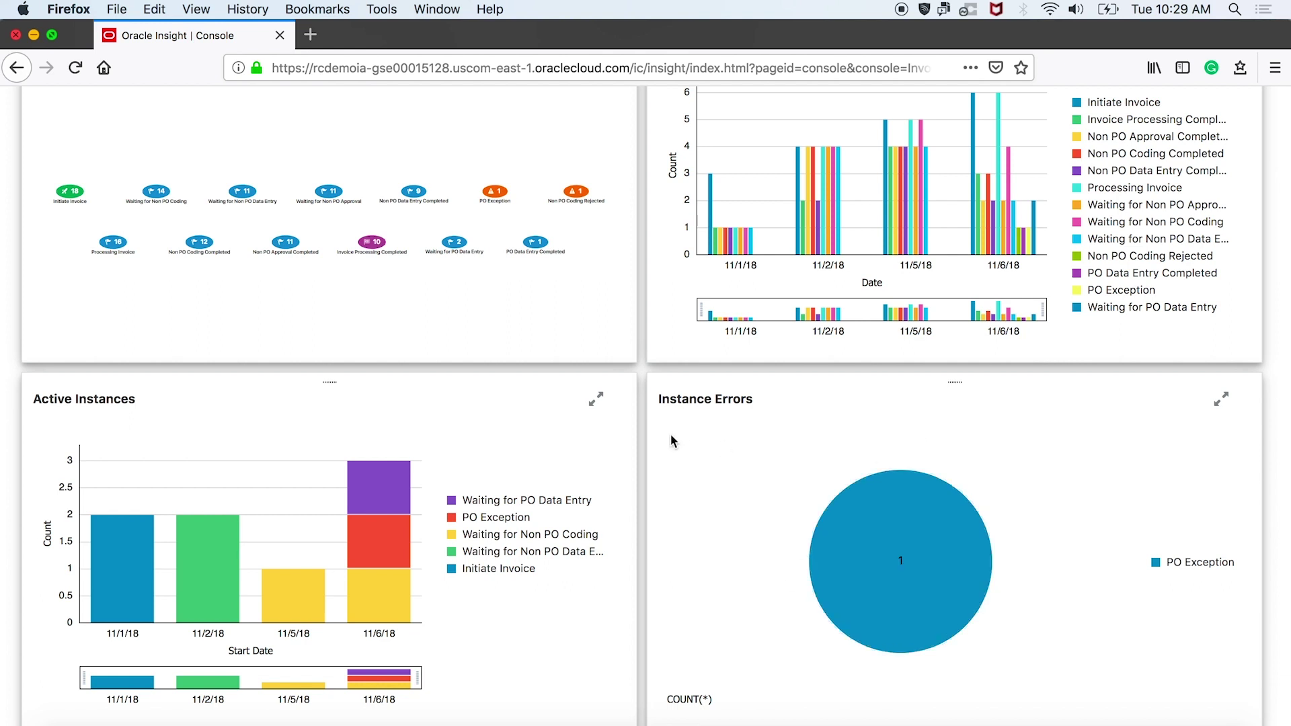
scroll(631, 385, up, 1)
scroll(631, 385, up, 5)
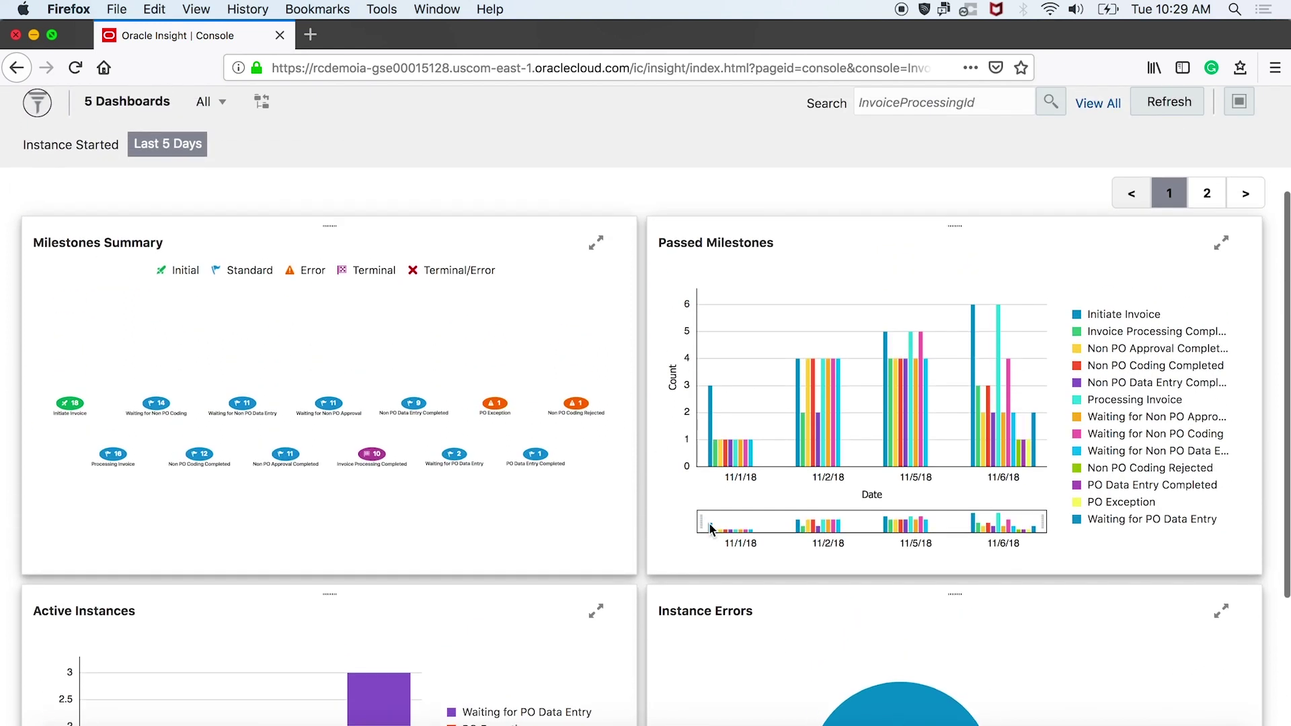
click(1207, 194)
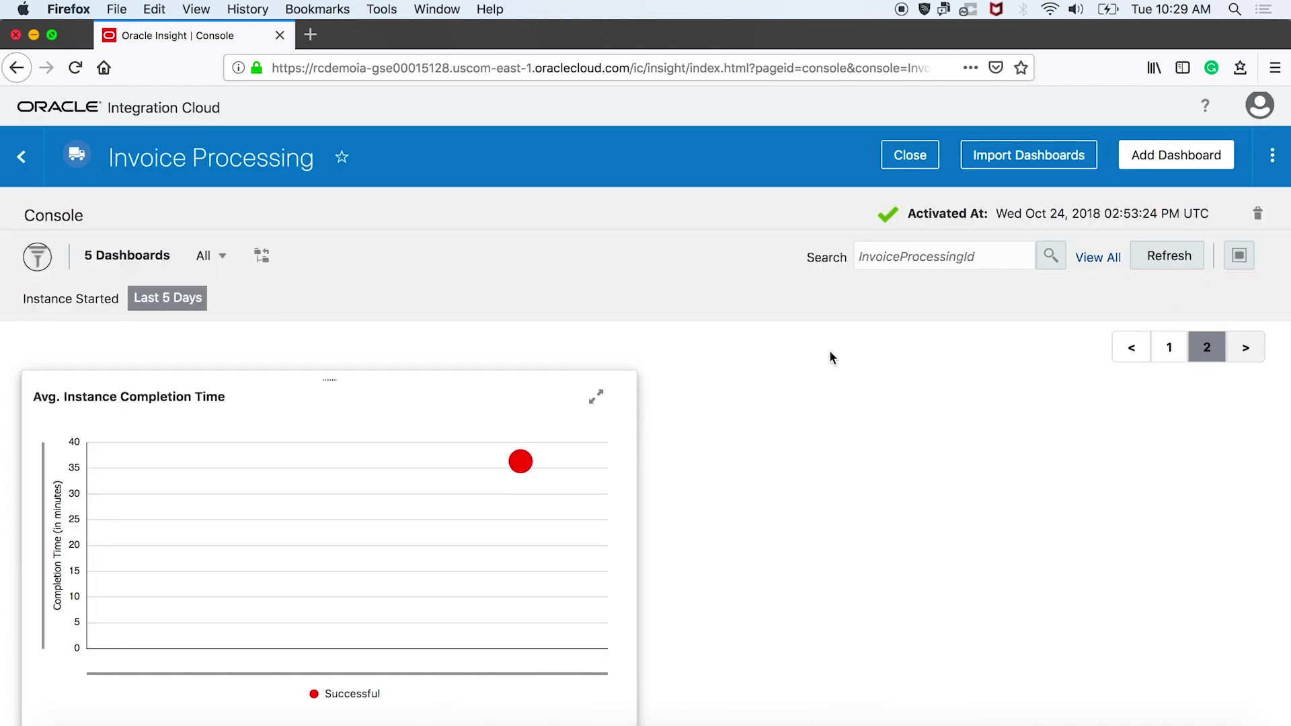
mouse_move(517, 464)
click(1169, 347)
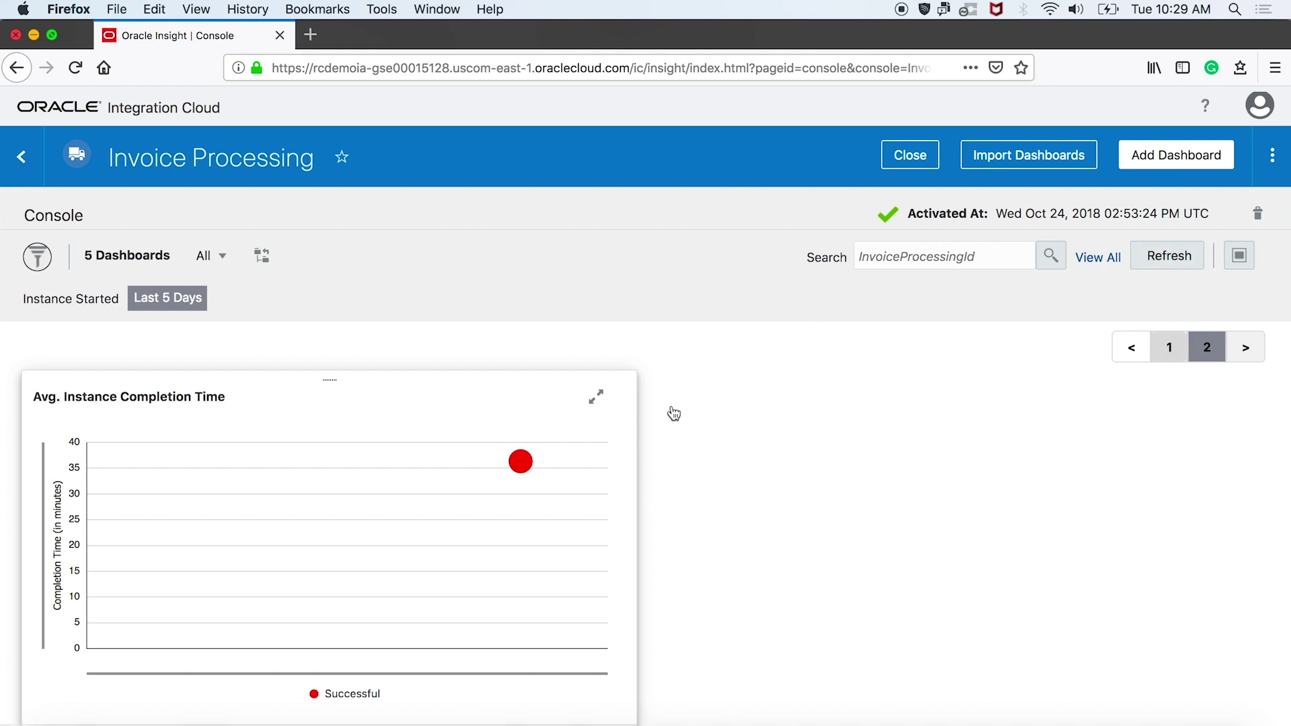